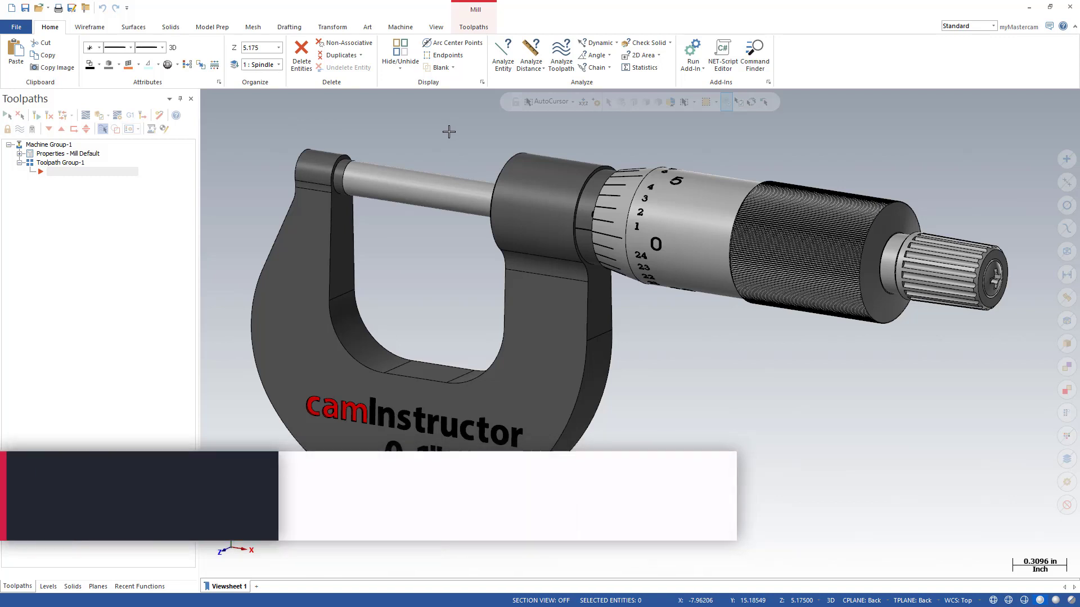
- Start a Translate on the spindle parts, then cancel it
left_click(338, 28)
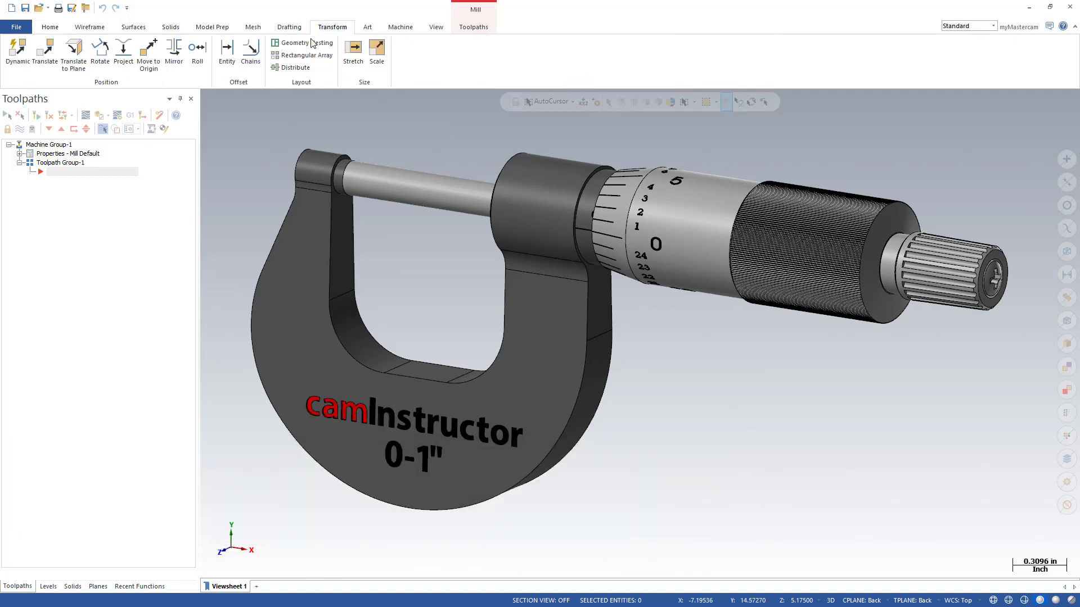
left_click(51, 53)
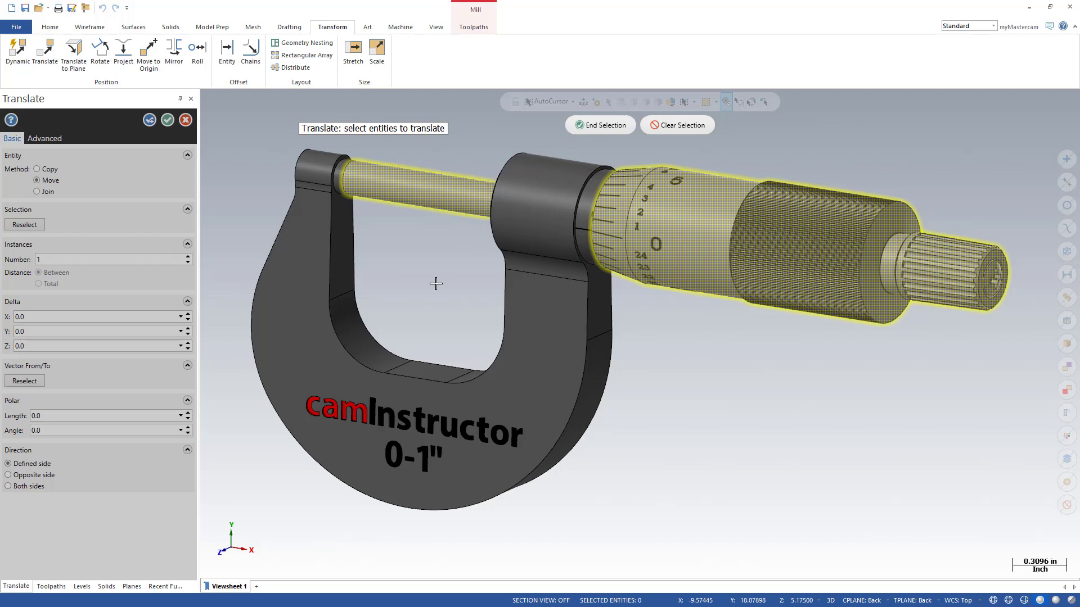
key("Return")
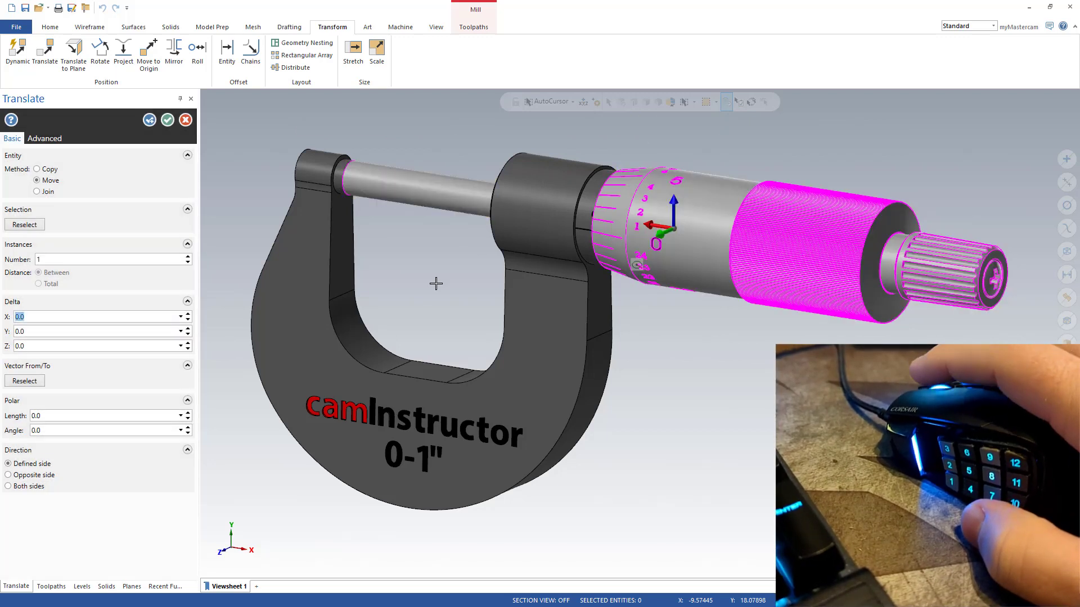
key("Escape")
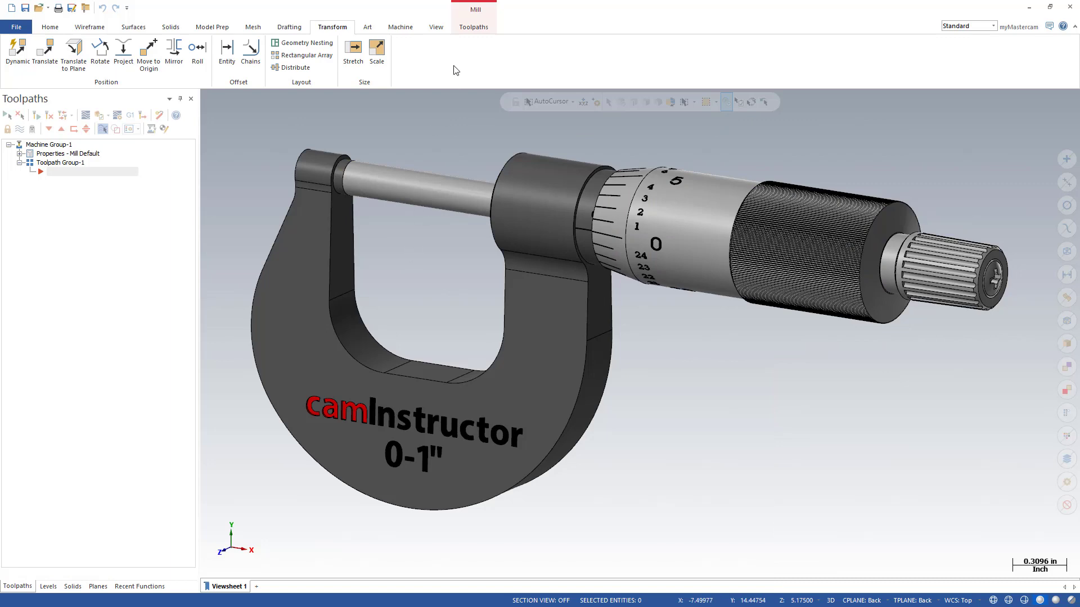
- Create a Dynamic OptiRough toolpath with the micrometer frame's front face as machining geometry
left_click(472, 28)
left_click(207, 56)
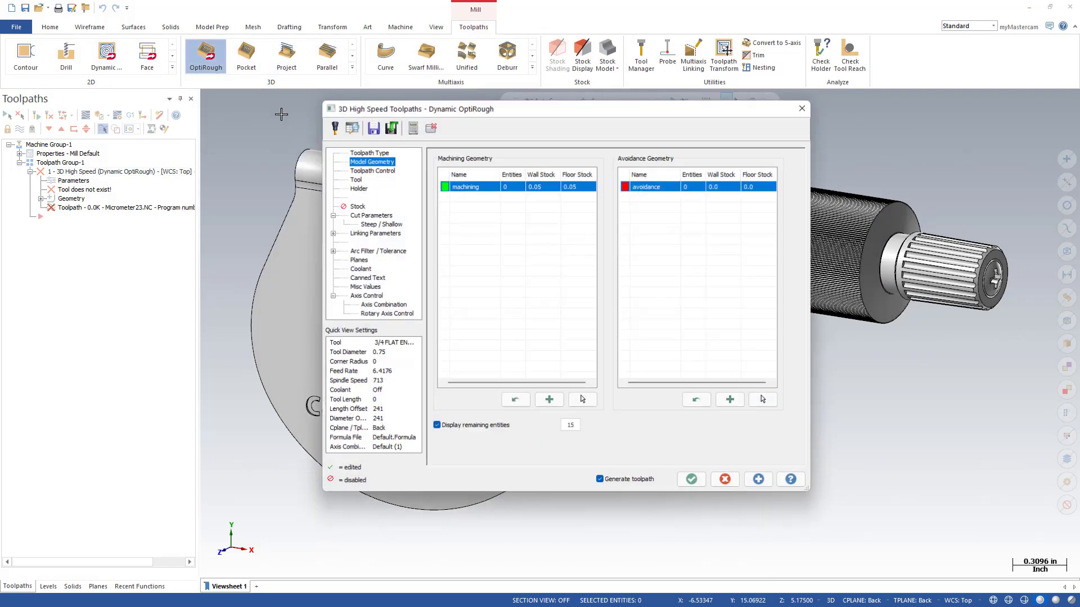
left_click(583, 399)
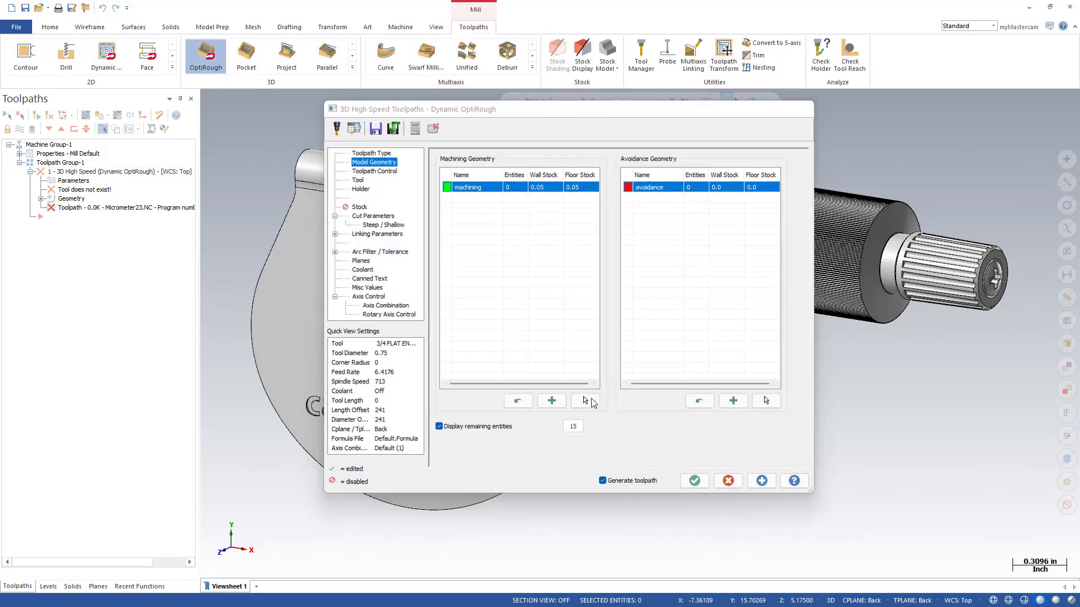
left_click(314, 336)
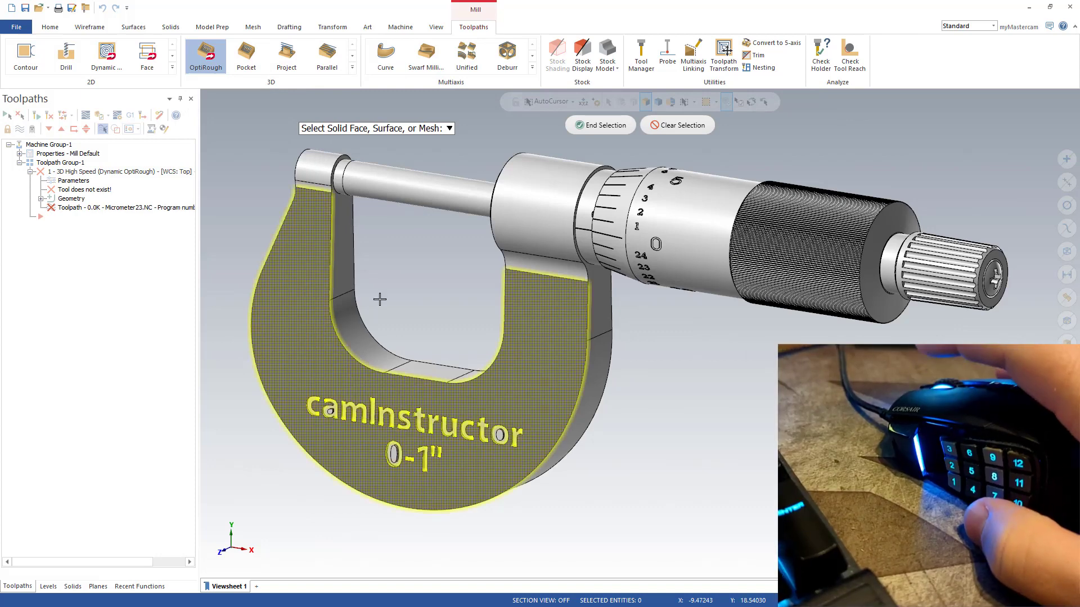
key("Return")
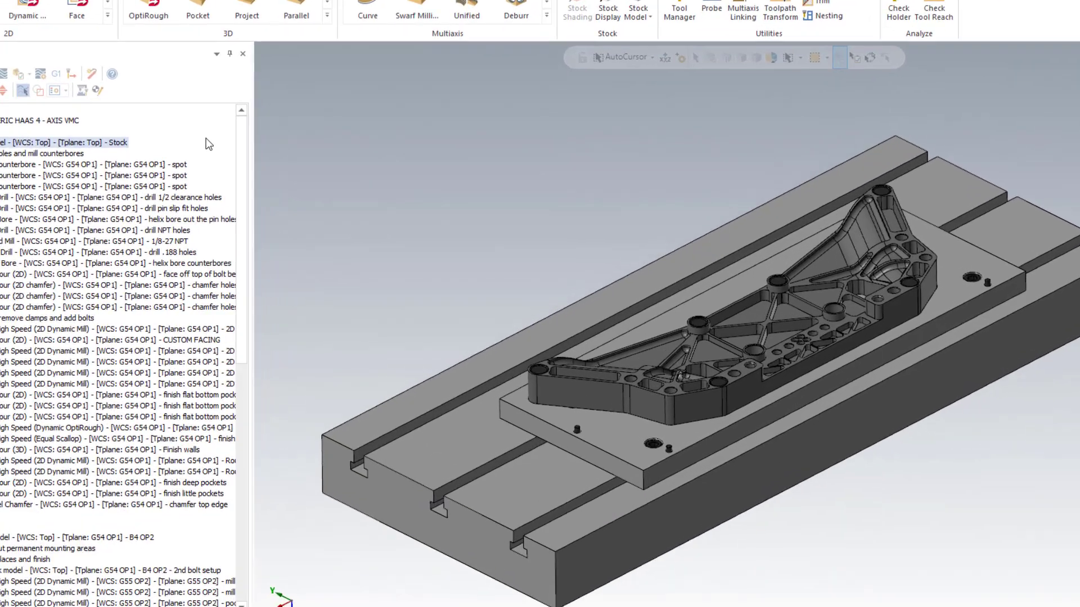
- Enable Toolpath generation time in the operations list display options, then expand all operations
right_click(206, 139)
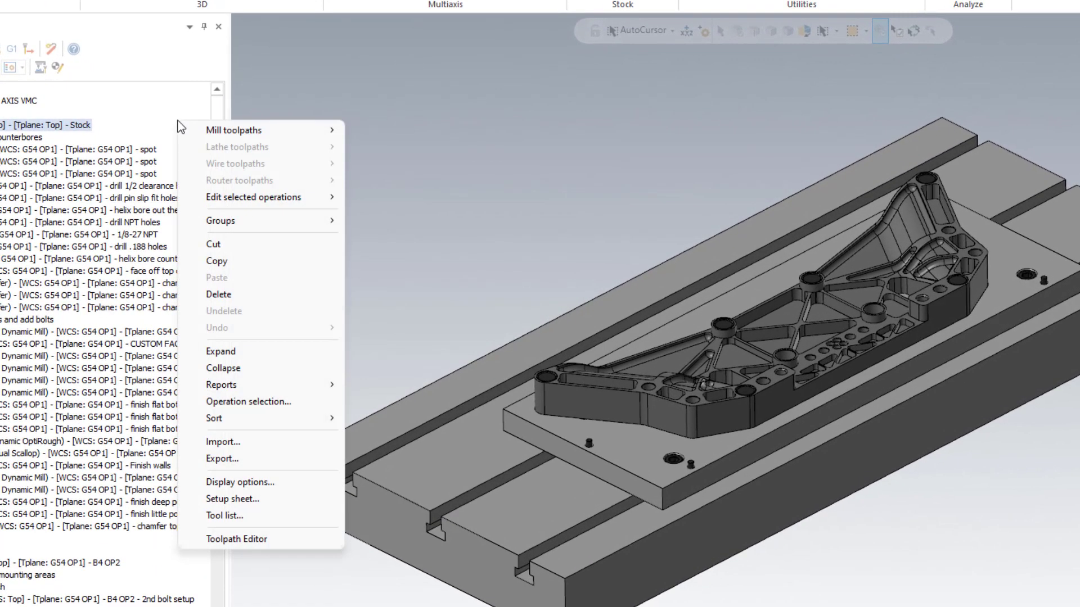
left_click(255, 483)
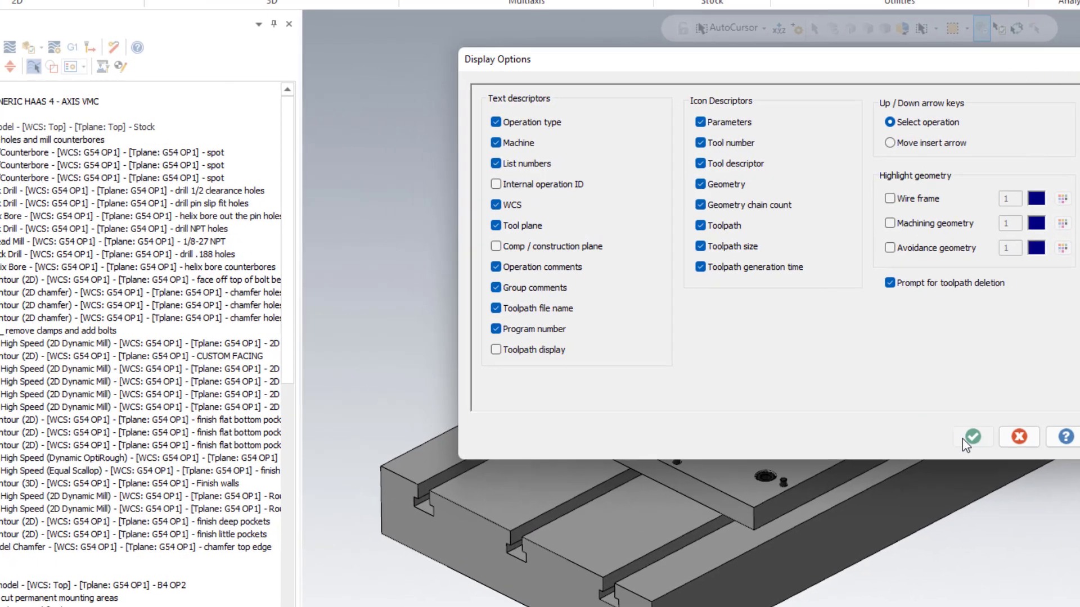
left_click(872, 420)
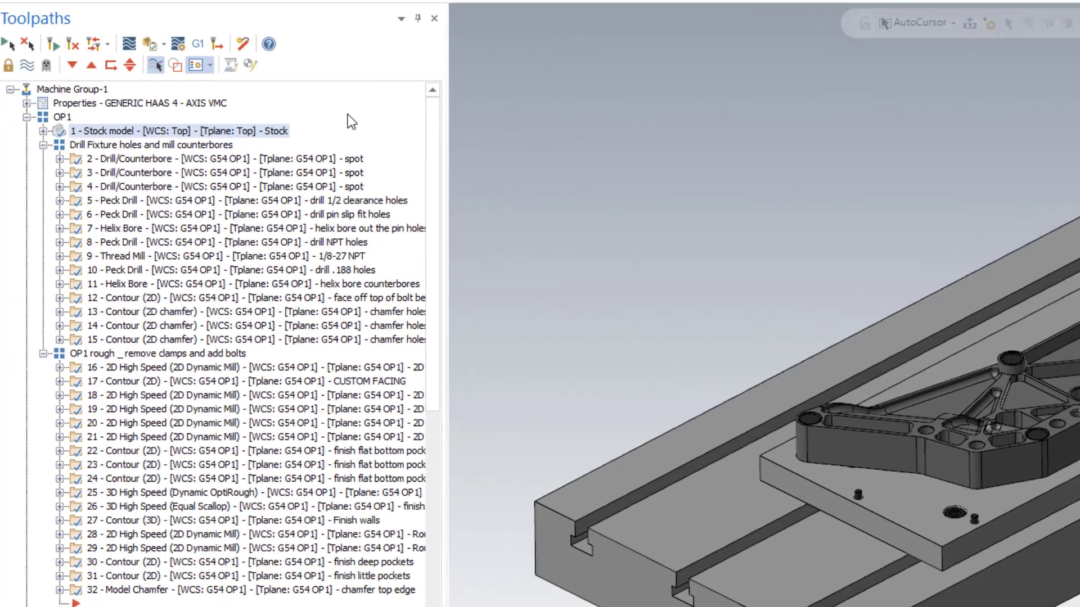
right_click(229, 133)
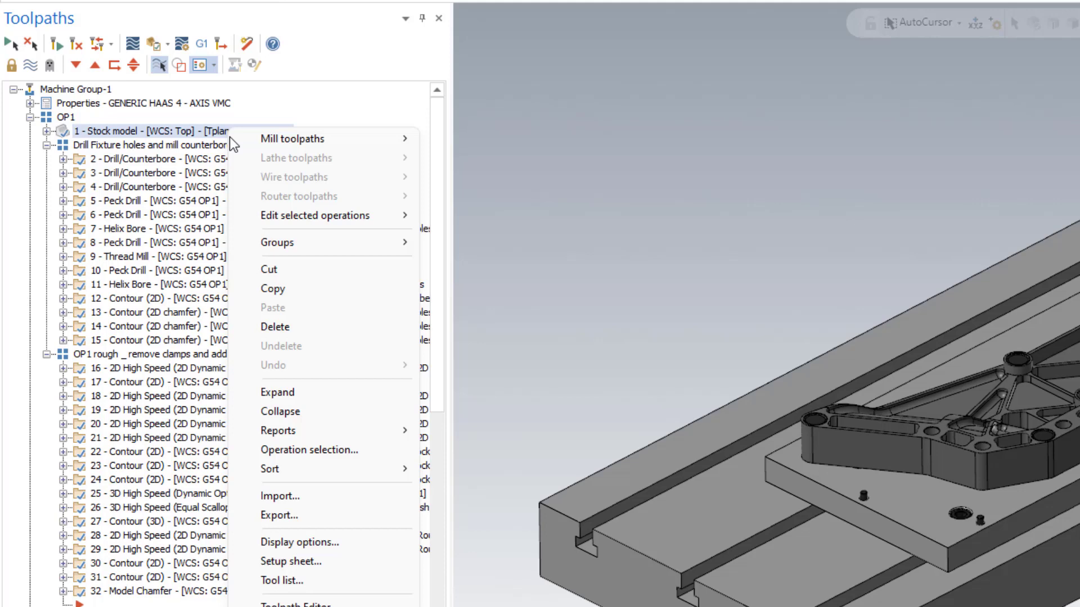
left_click(274, 398)
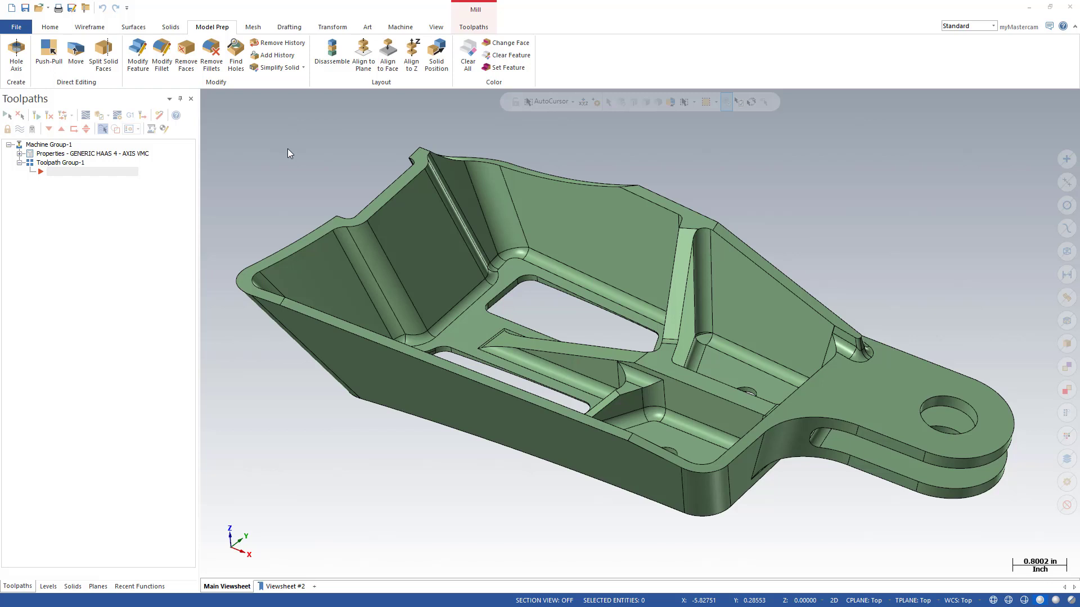
- Start Push-Pull, drag its selection prompt to the top left, and set it to Auto hide
left_click(49, 56)
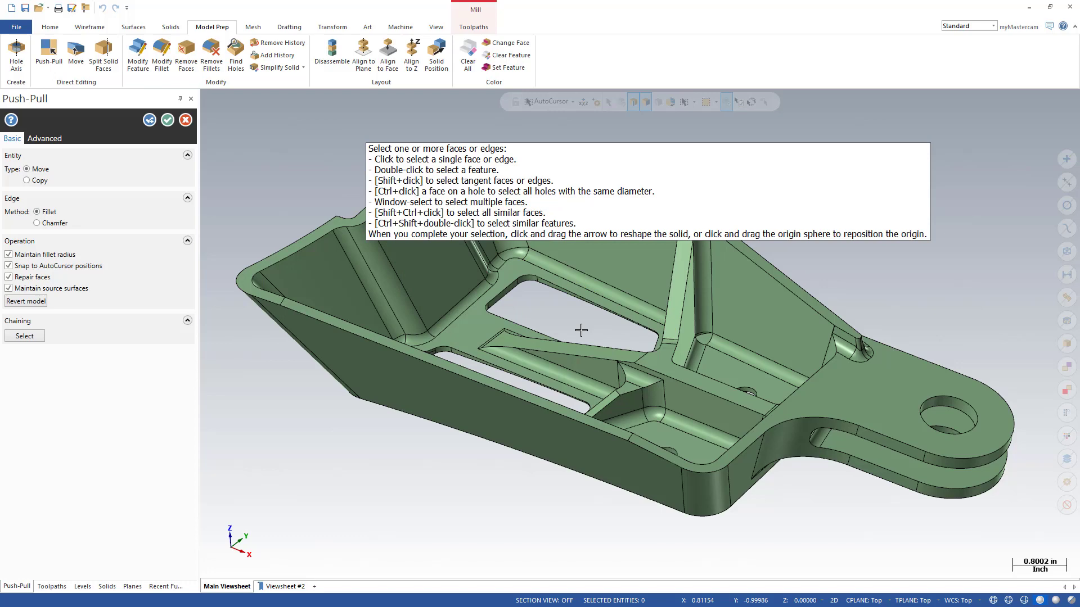
left_click_drag(684, 181, 376, 66)
left_click_drag(197, 89, 446, 194)
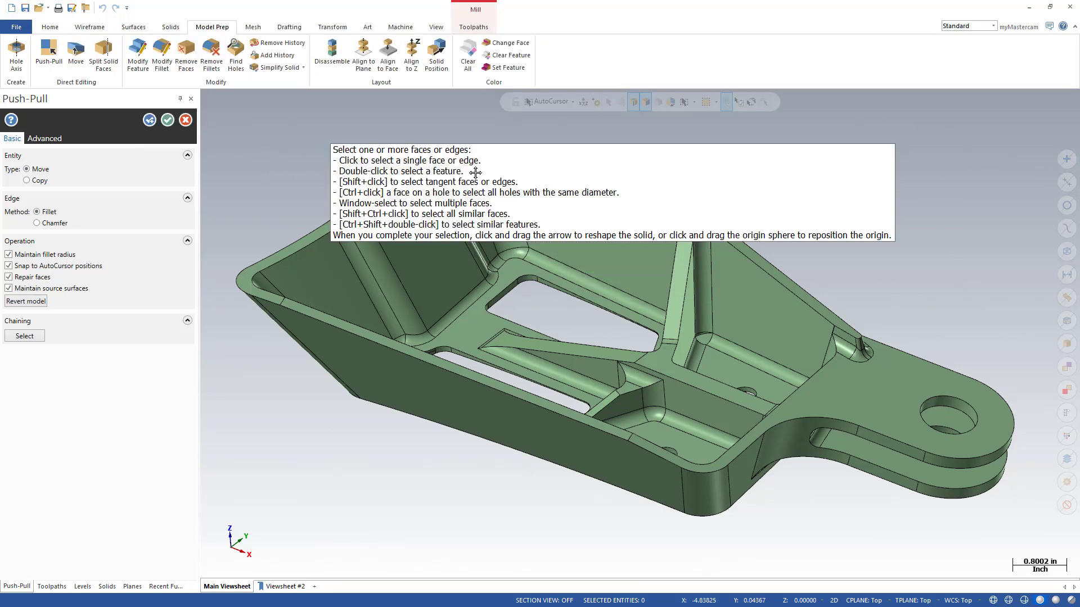
right_click(428, 178)
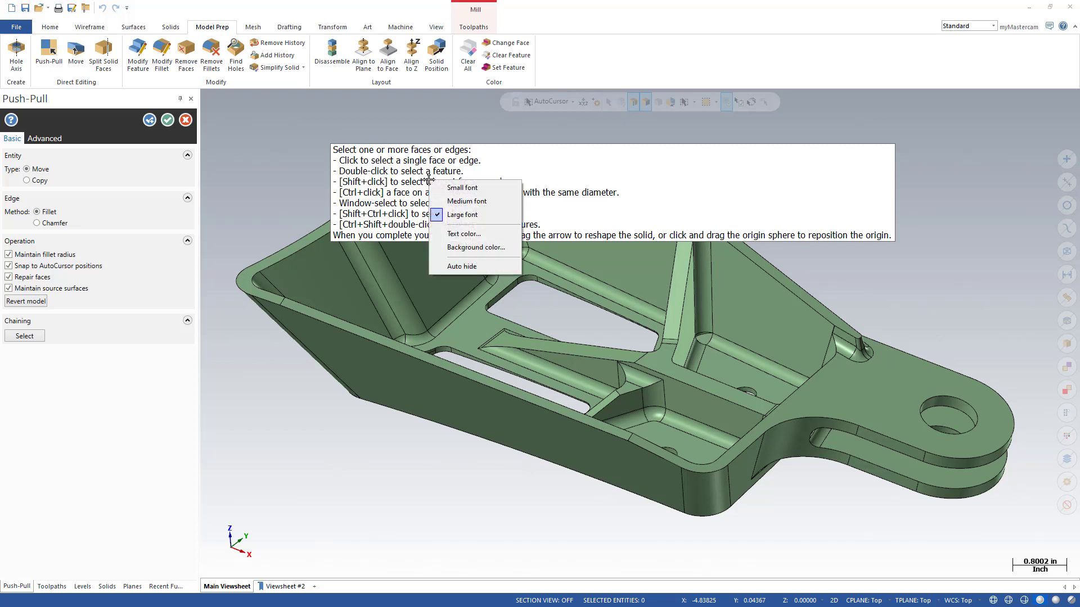
left_click(460, 265)
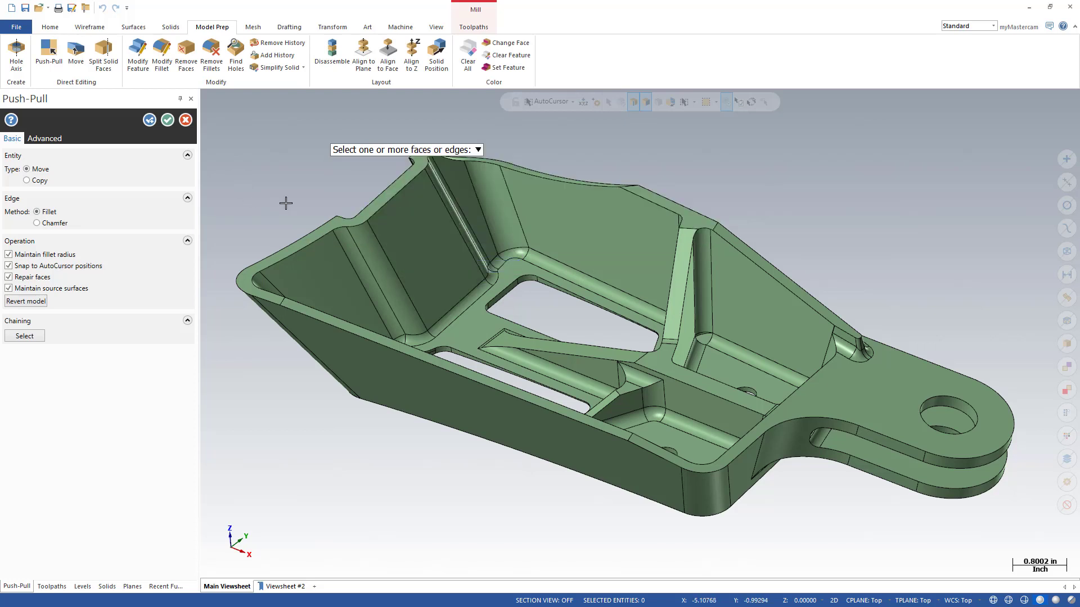
mouse_move(372, 151)
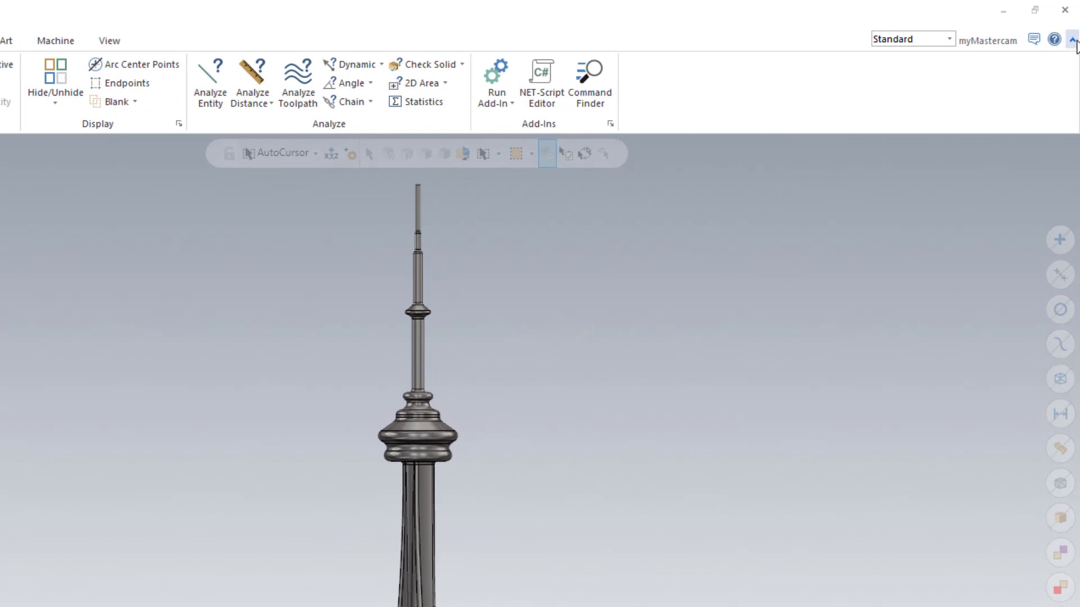
- Collapse and restore the ribbon with its arrow, then minimize it to tab names with Ctrl+F1
left_click(1073, 40)
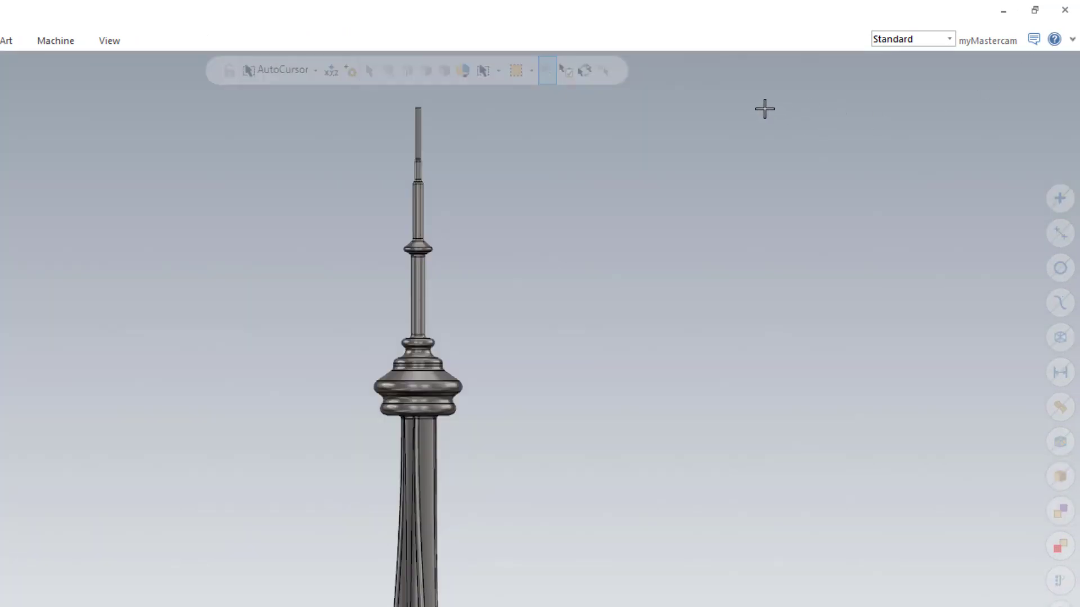
left_click(1072, 39)
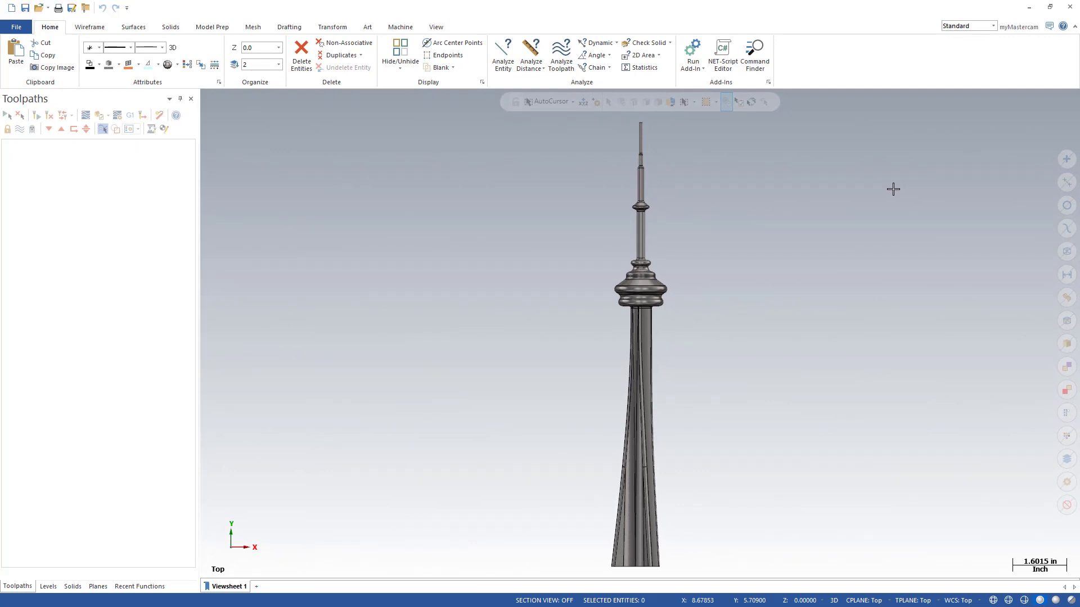
key("ctrl+F1")
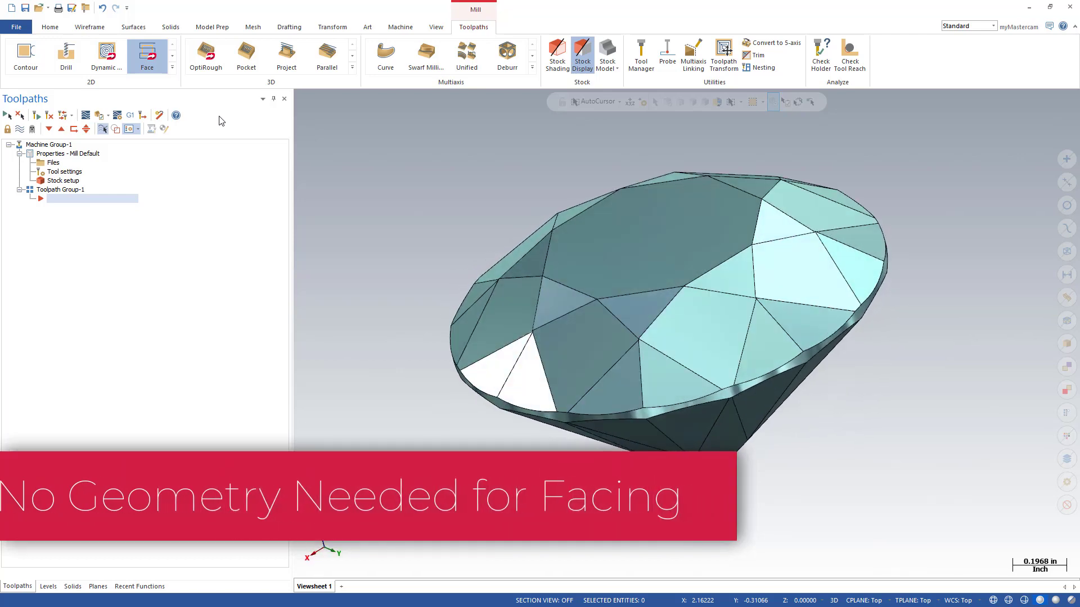
- Set up cylindrical stock around the diamond with its height raised to 1.2
left_click(70, 181)
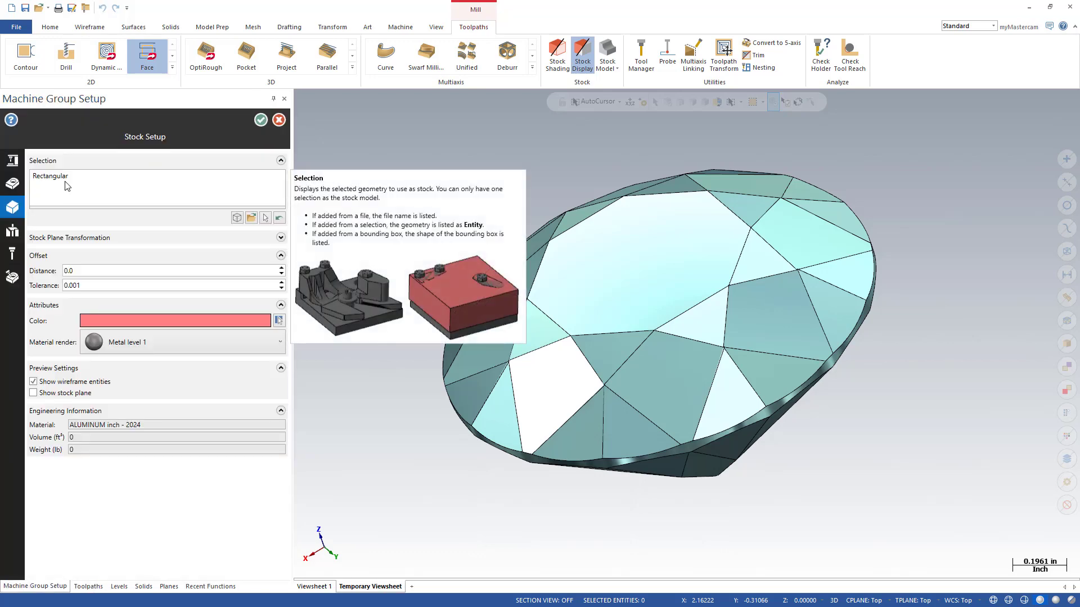
left_click(66, 185)
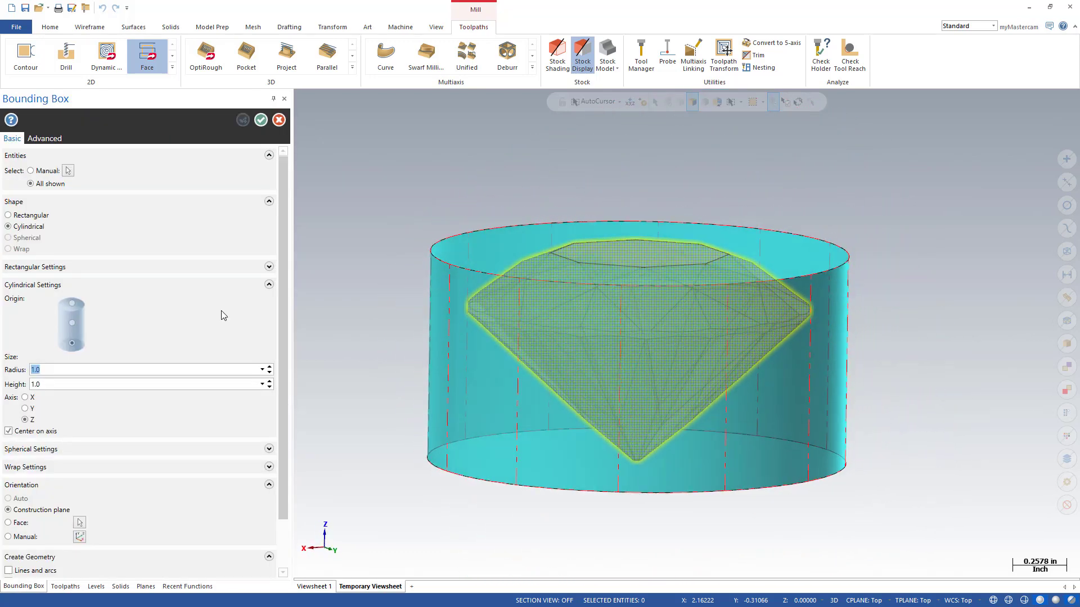
left_click(271, 381)
left_click(270, 381)
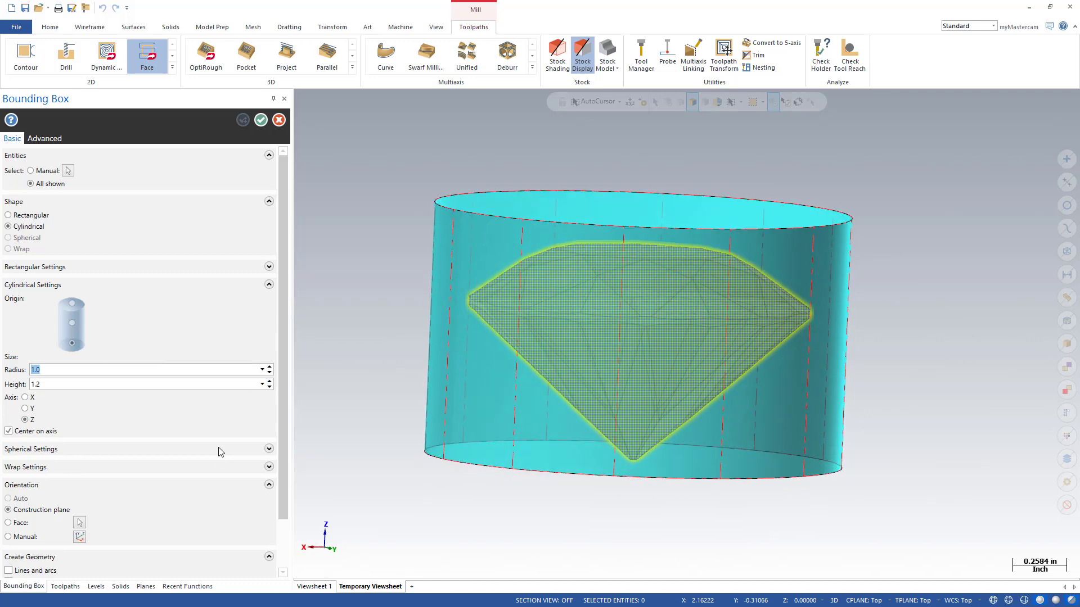
left_click(262, 121)
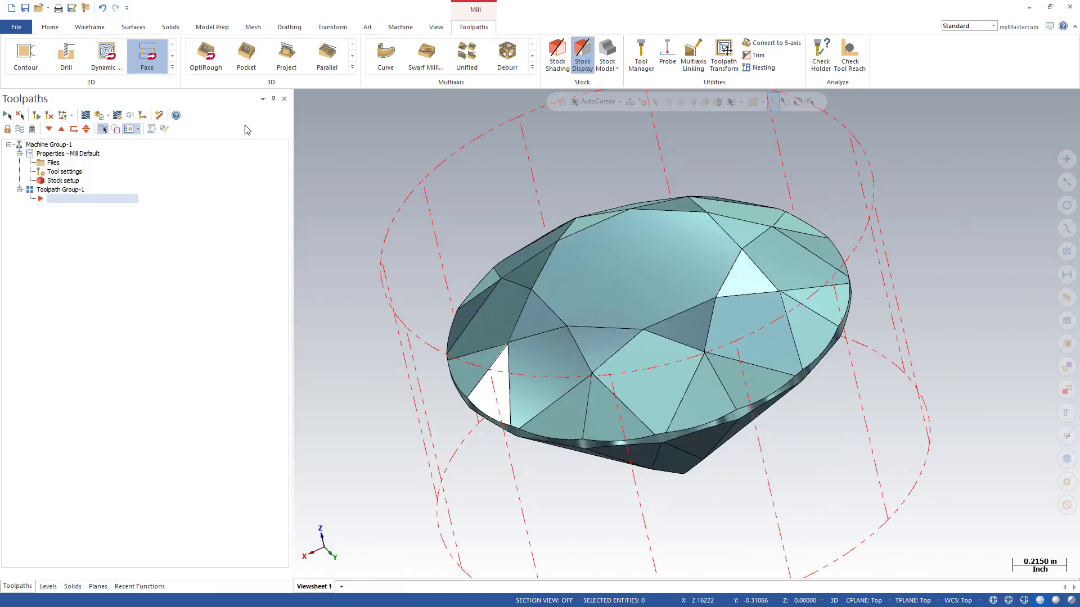
- Create a facing toolpath without geometry, review its linking parameters, and accept it
left_click(148, 67)
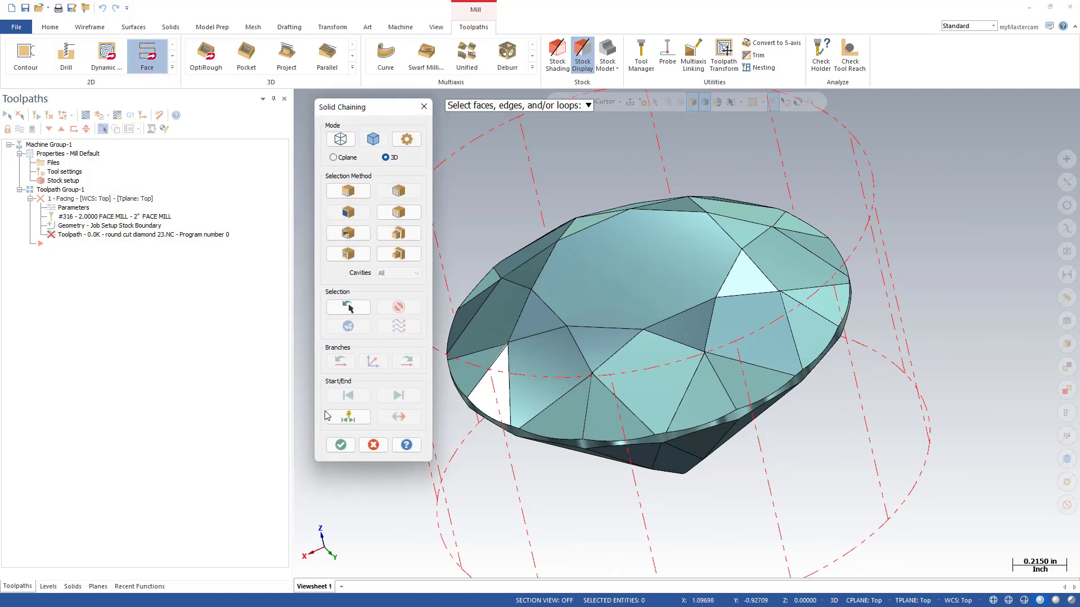
left_click(341, 445)
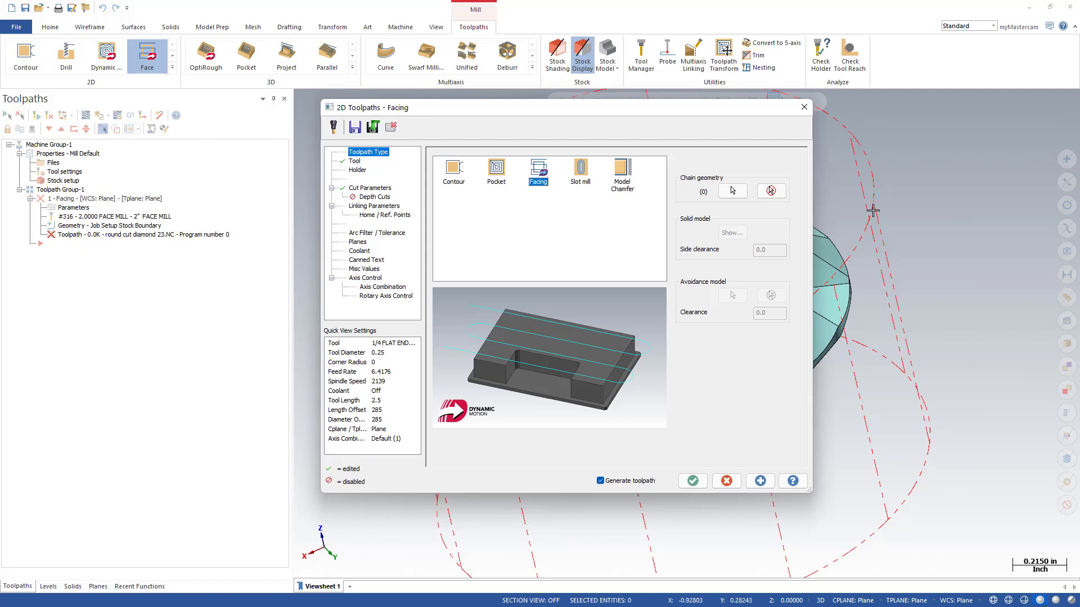
left_click(394, 206)
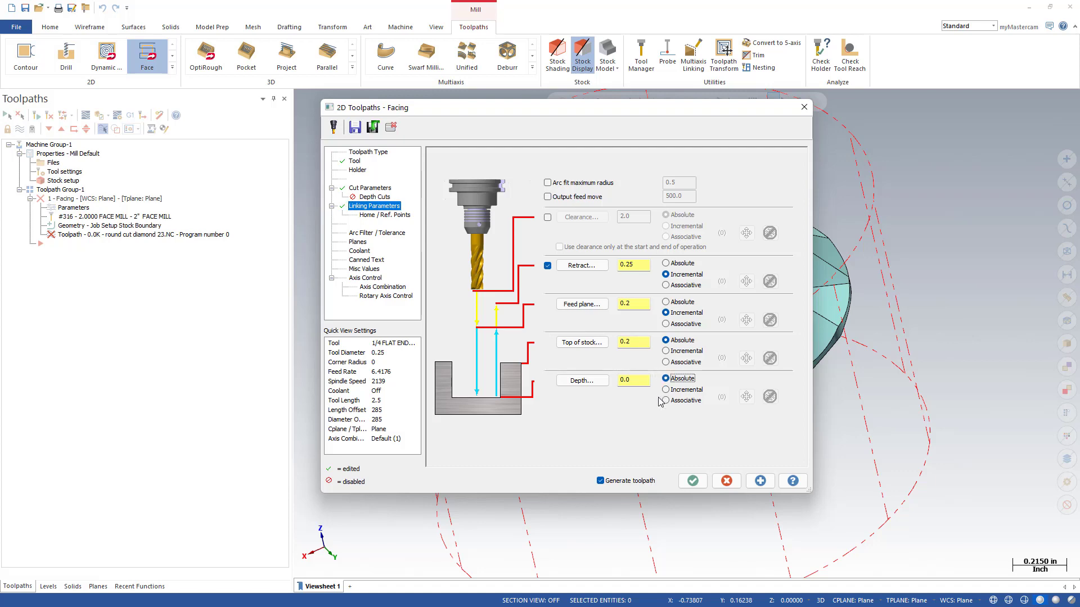
left_click(693, 481)
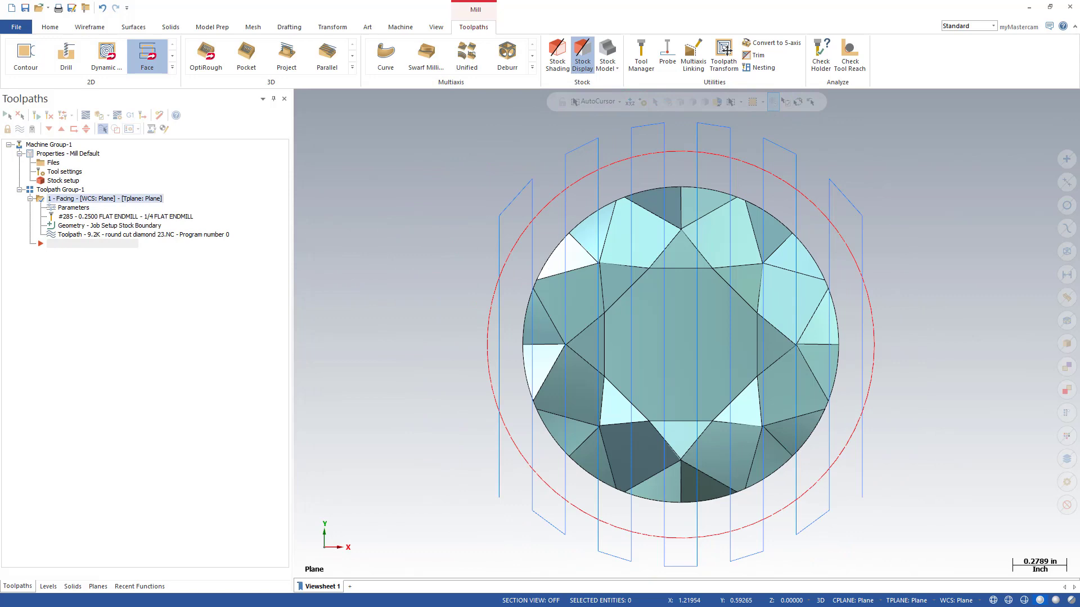
- View the diamond from the front, then isometric, and turn off Stock Display
key("alt+2")
key("alt+7")
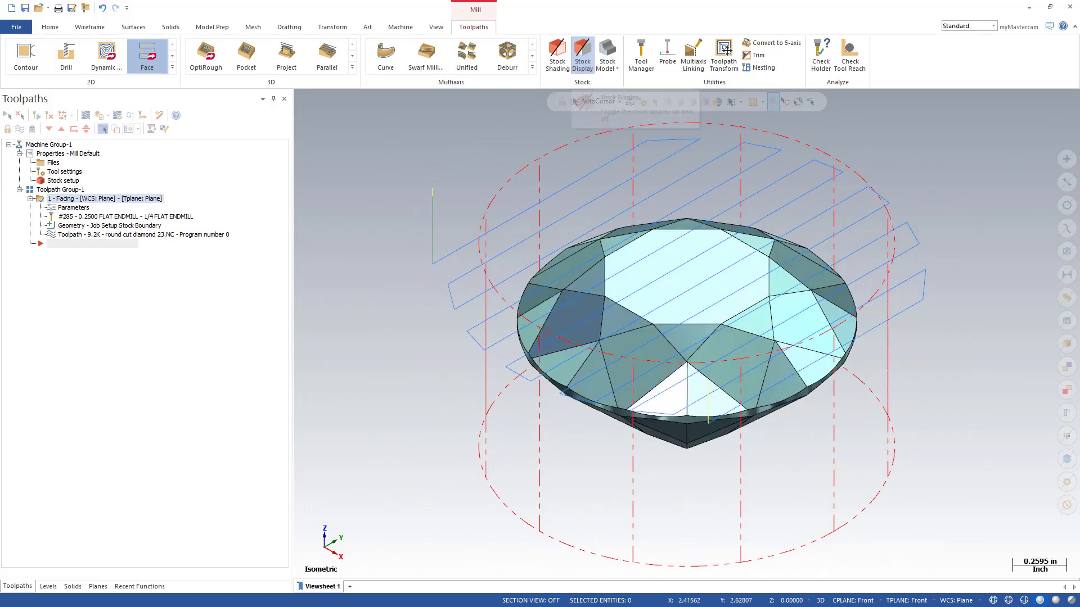
left_click(582, 56)
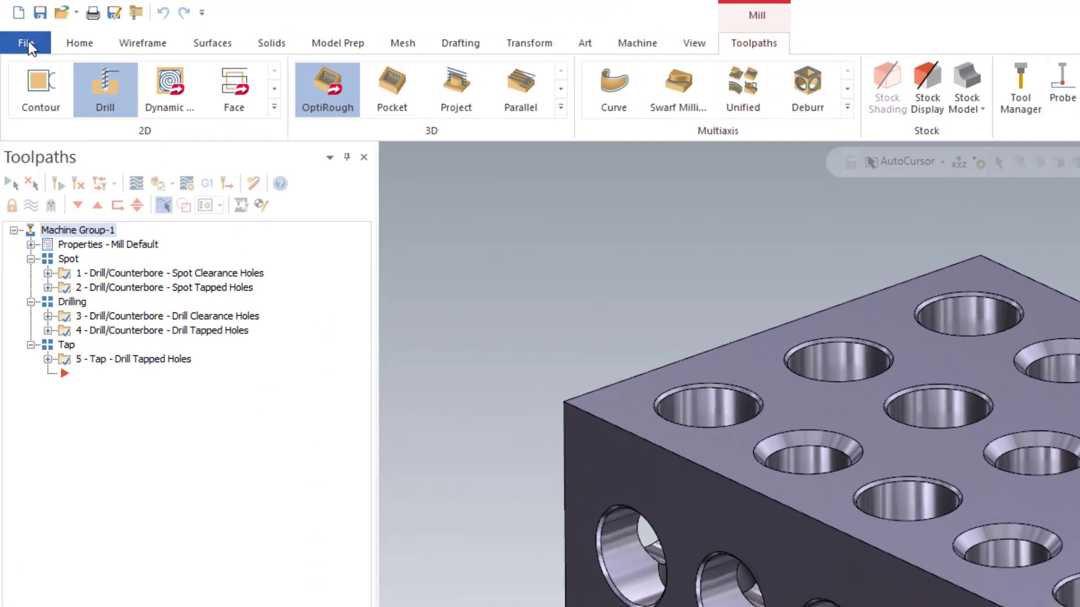
- Pin 123 Block.mcam in File > Open's Recent Documents, then return to the part
left_click(20, 33)
left_click(50, 148)
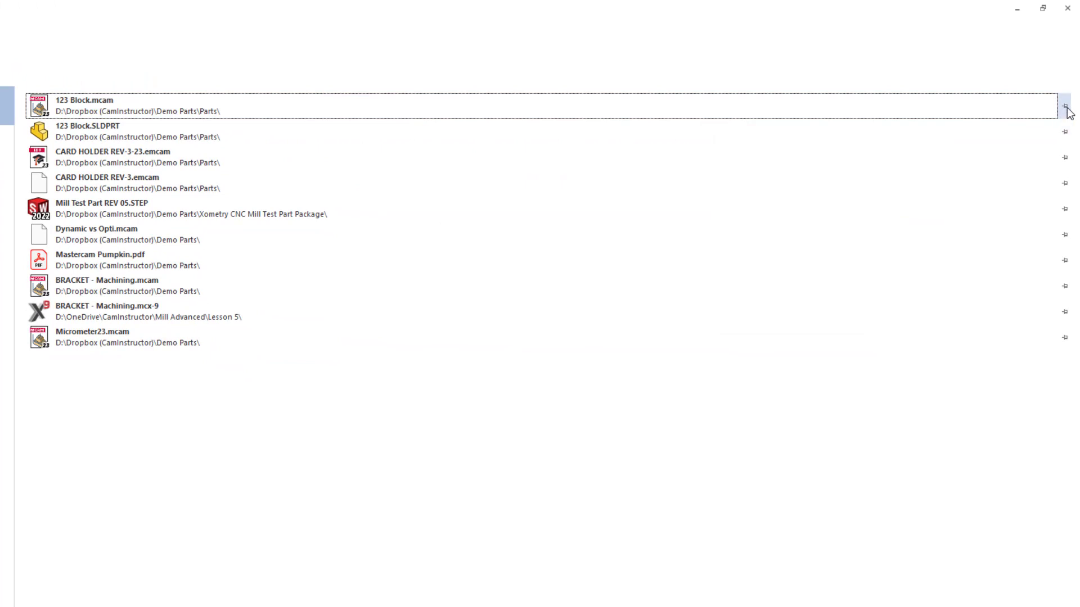
left_click(1066, 107)
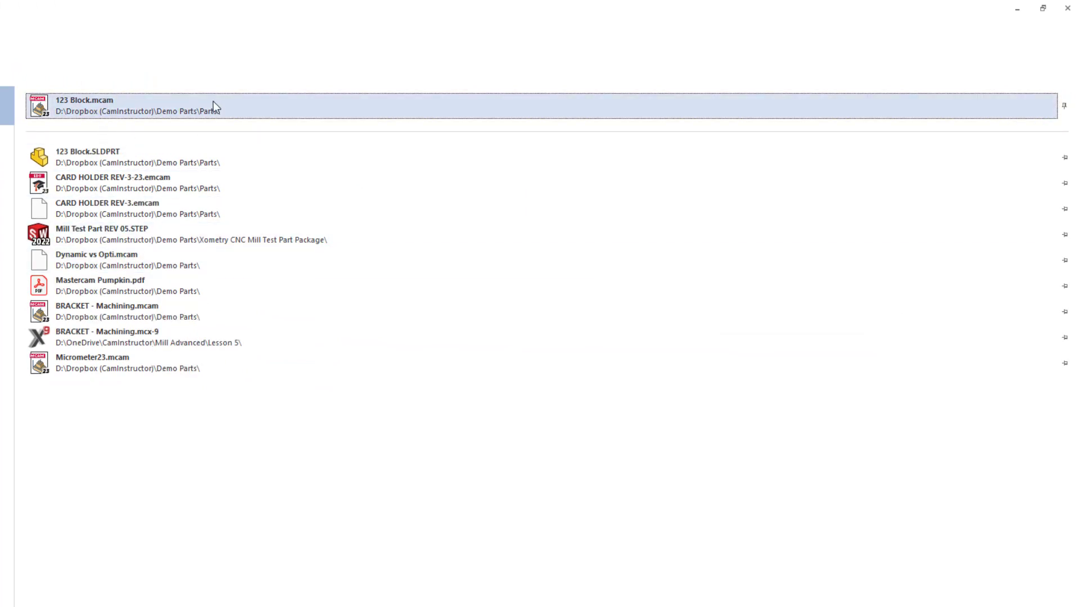
left_click(31, 31)
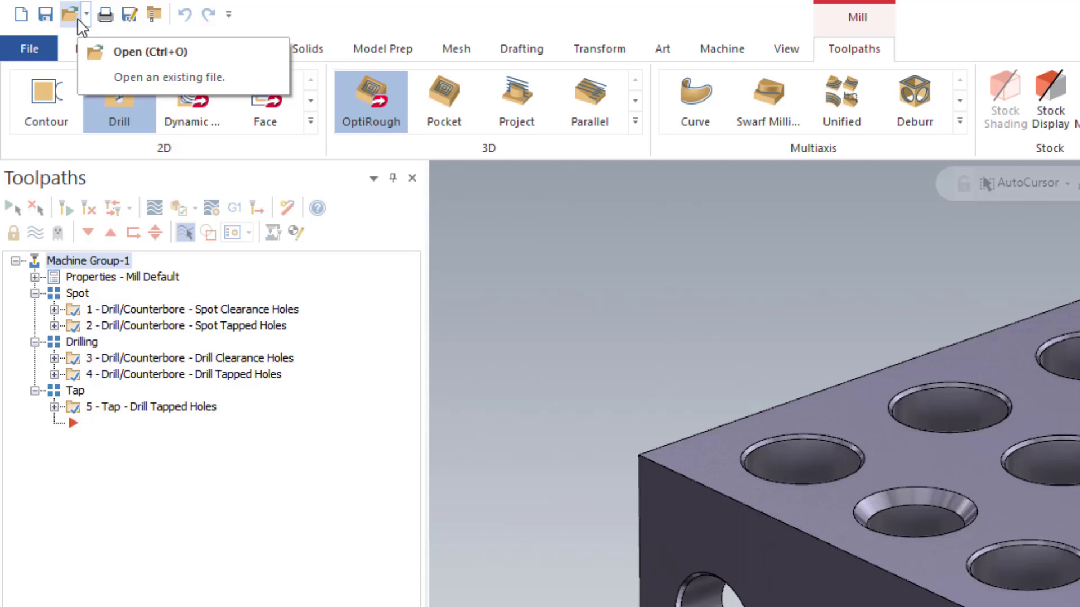
- Unpin and re-pin 123 Block.mcam from the Quick Access Open dropdown
left_click(87, 15)
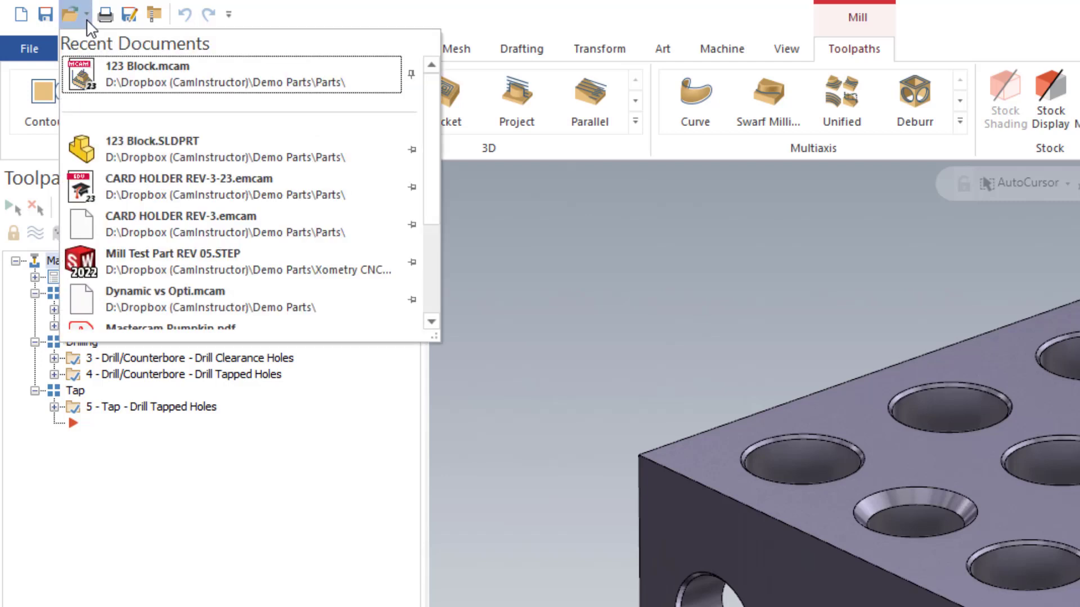
left_click(411, 76)
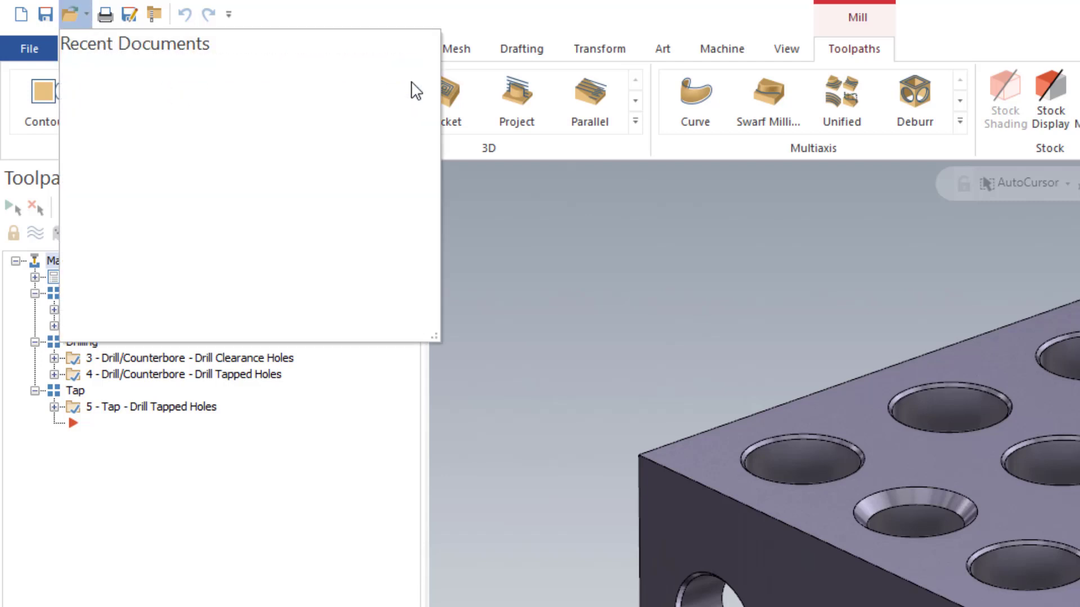
left_click(417, 75)
- Show the Recent Documents list on the File > Open page
left_click(20, 46)
left_click(21, 46)
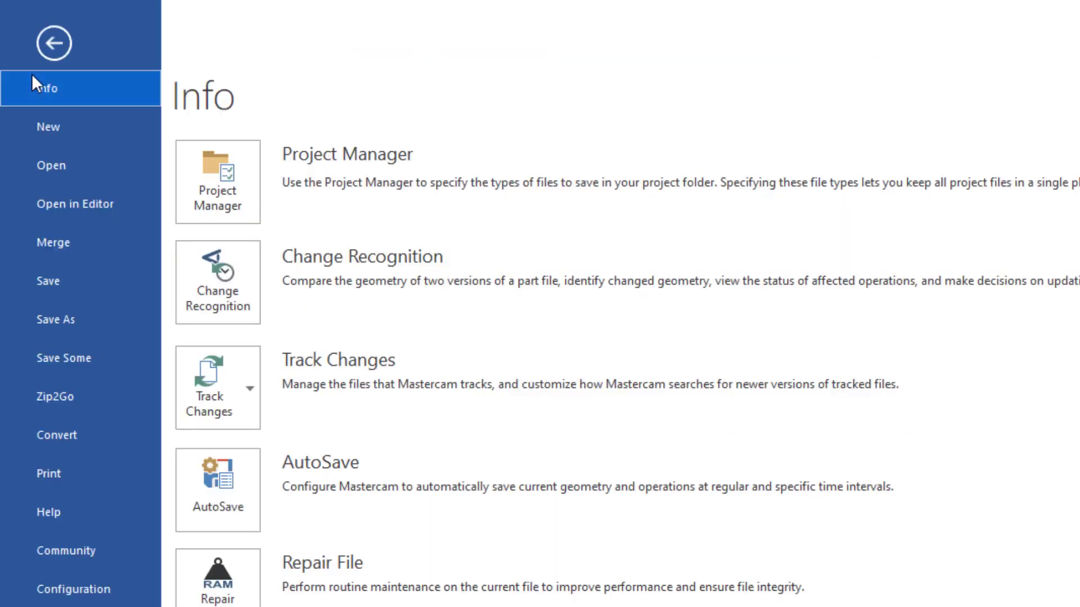
left_click(63, 170)
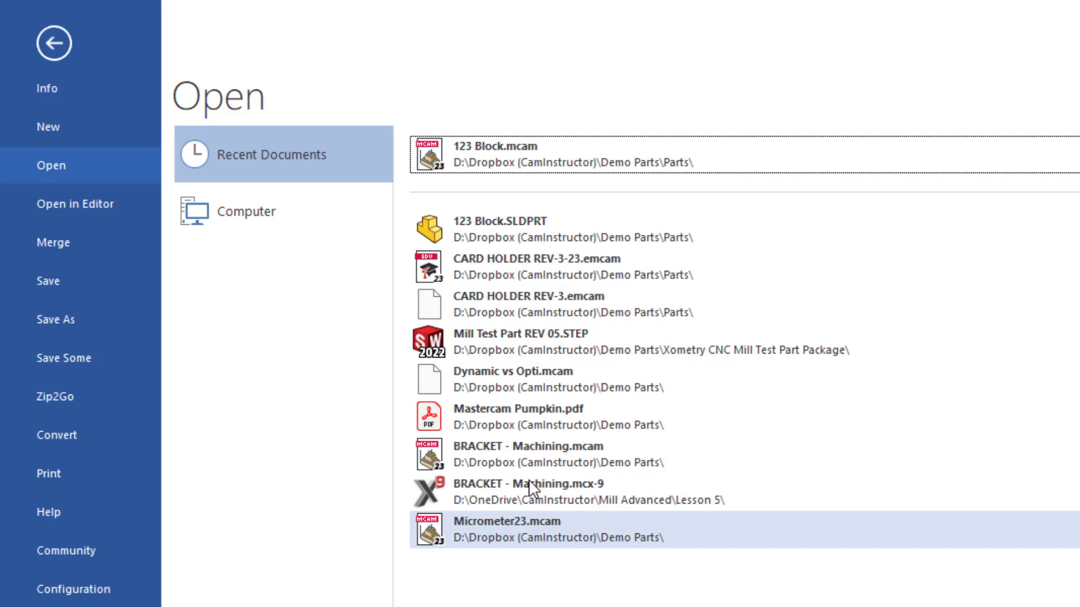
mouse_move(640, 156)
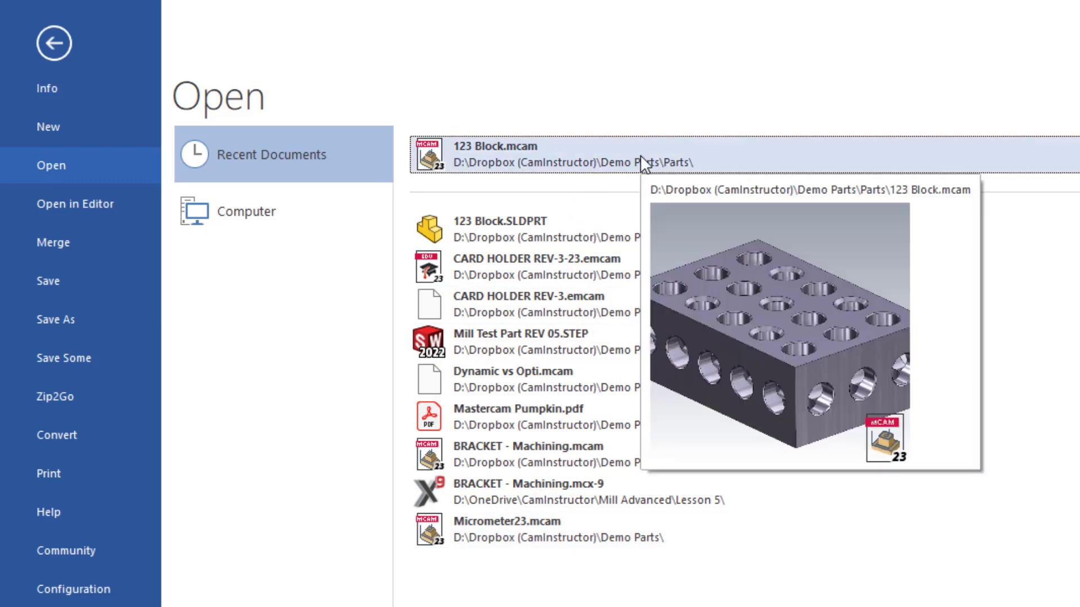
- Set the MRU file count to 20 on the Files configuration page and save it
left_click(45, 88)
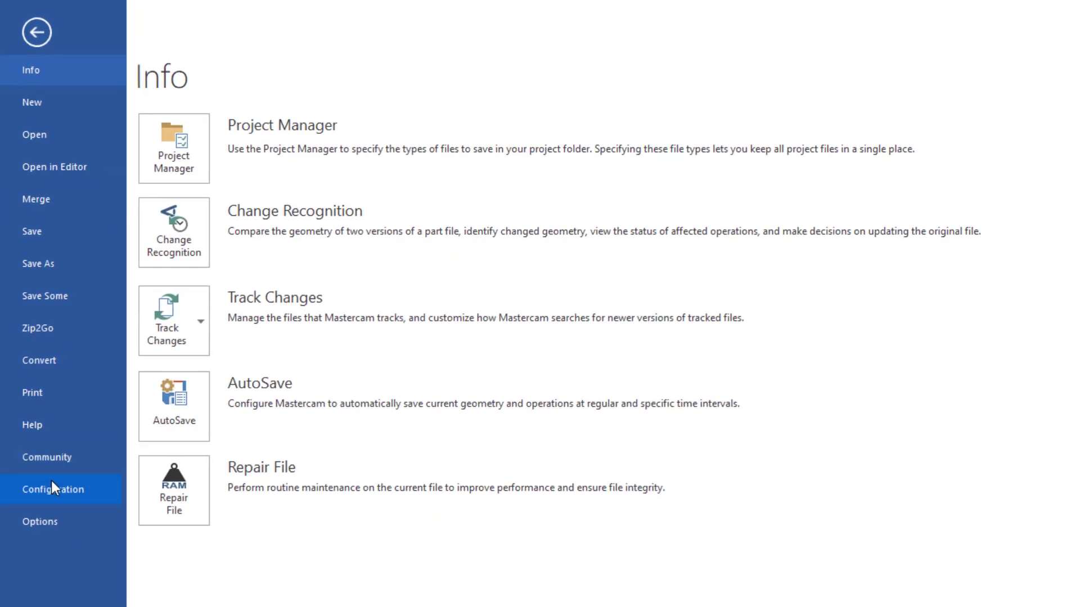
left_click(52, 488)
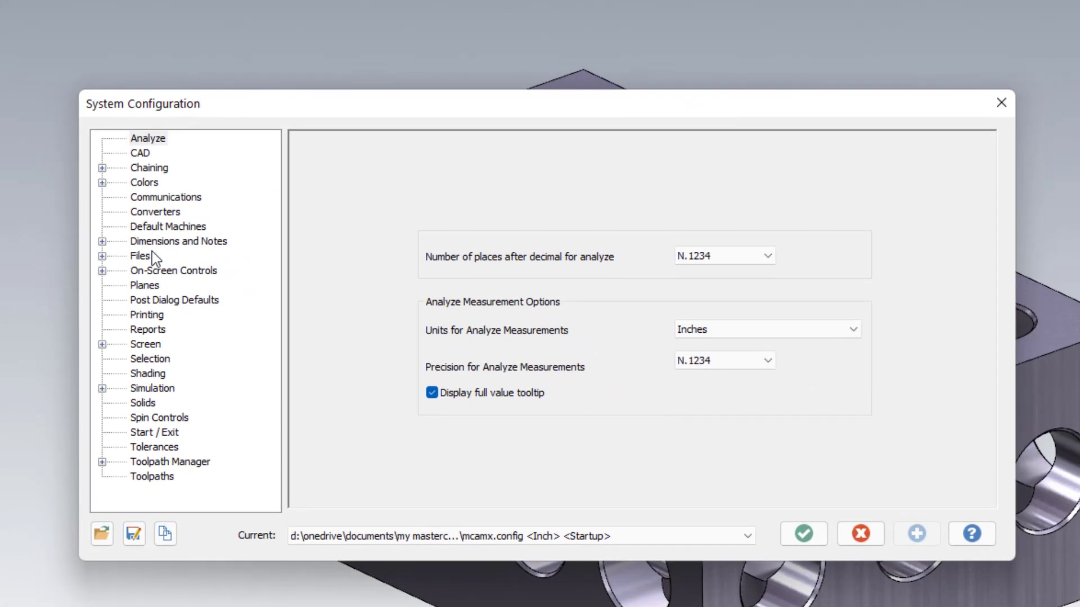
left_click(141, 257)
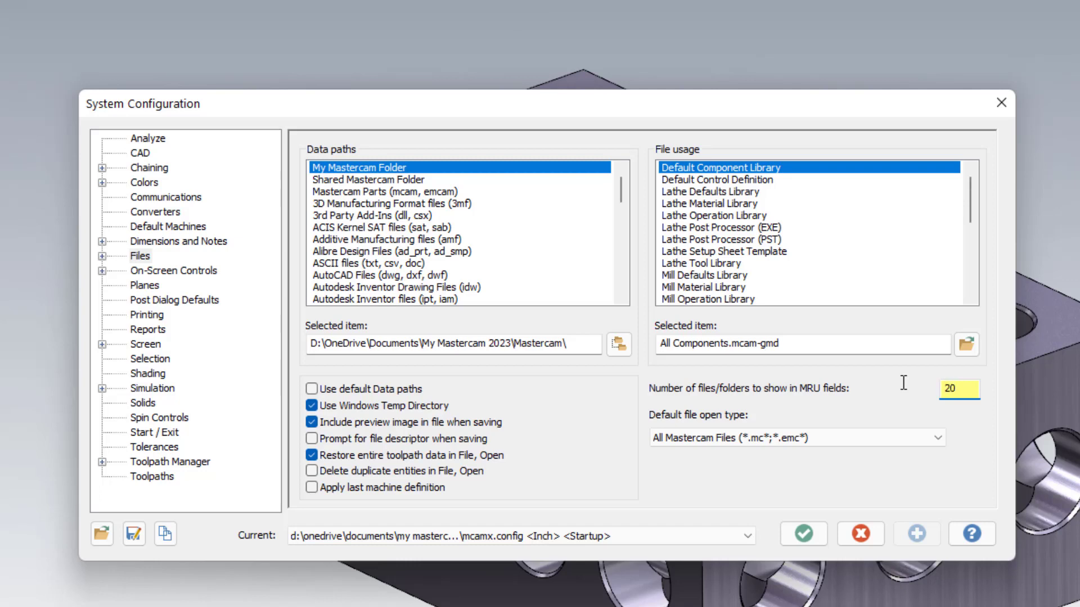
left_click(808, 530)
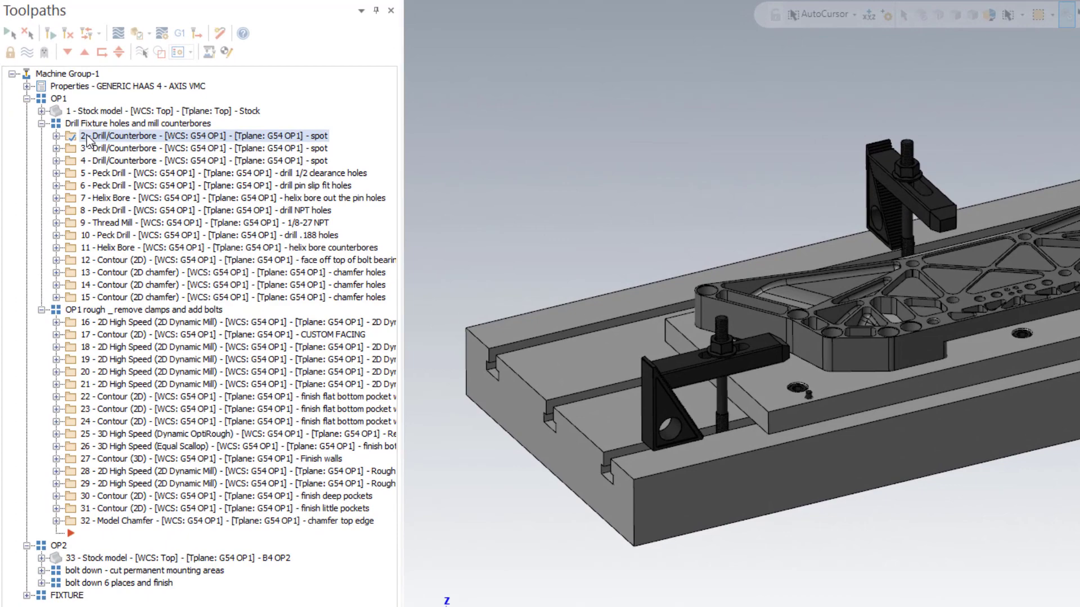
left_click(49, 159)
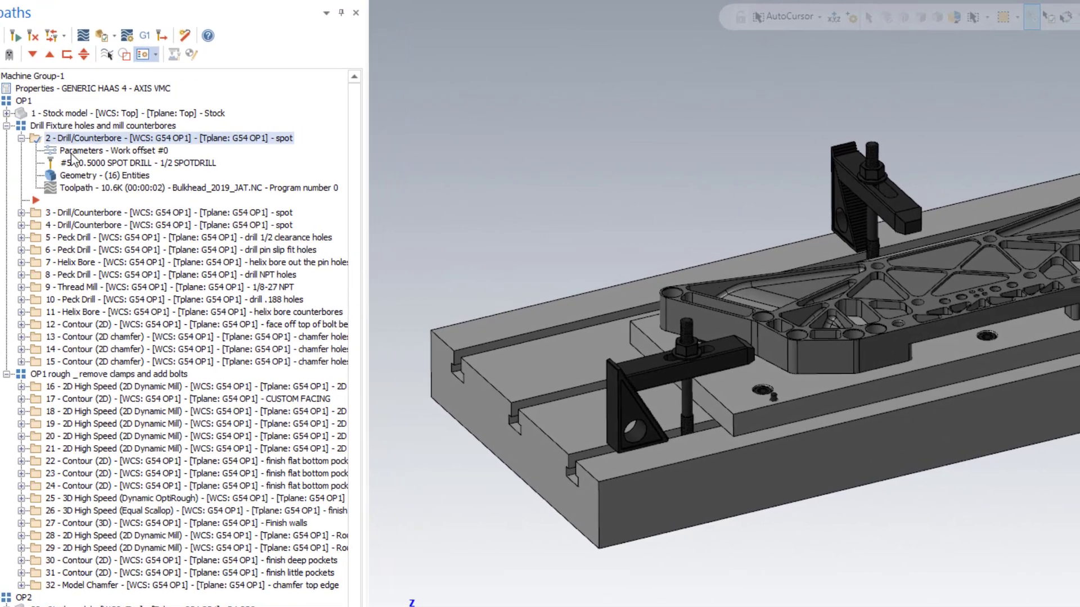
left_click(71, 152)
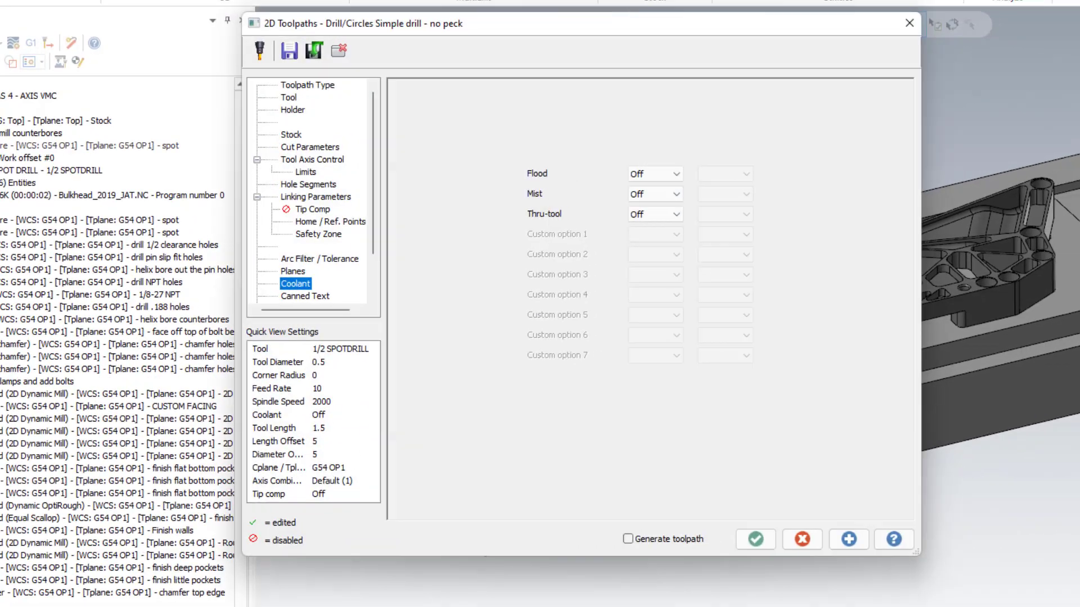
left_click(667, 175)
left_click(641, 189)
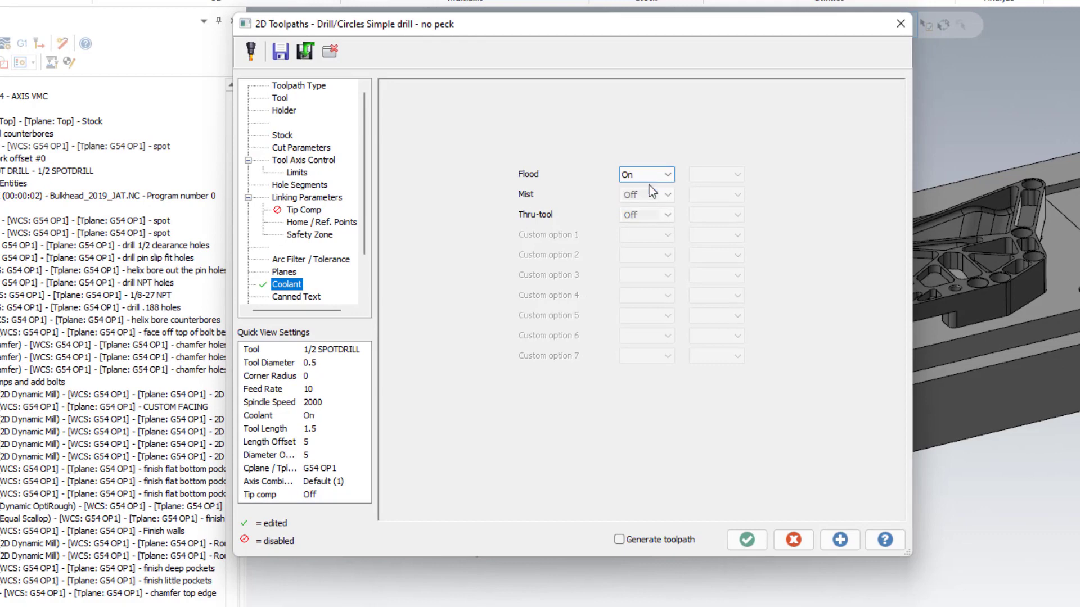
left_click(791, 540)
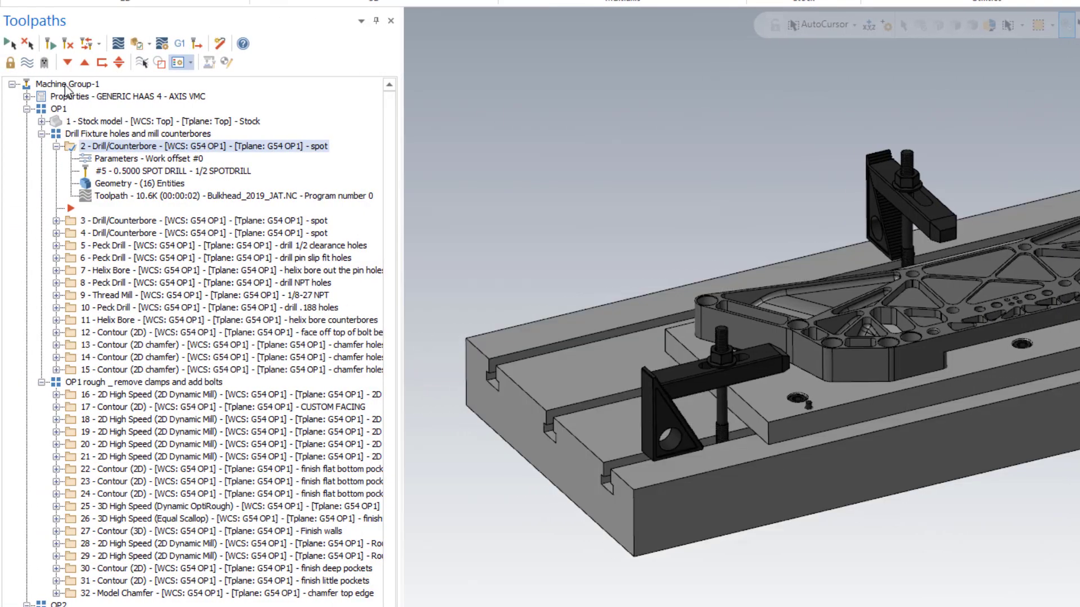
left_click(66, 86)
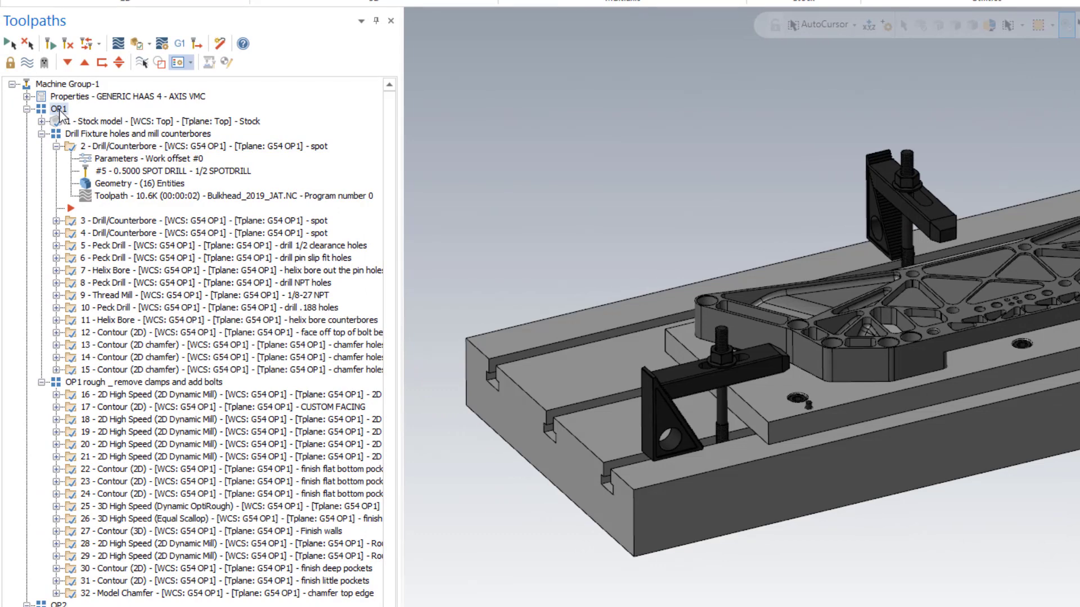
- Use Edit common parameters to set Flood coolant On for all operations and enable Clearance 1.0
right_click(340, 117)
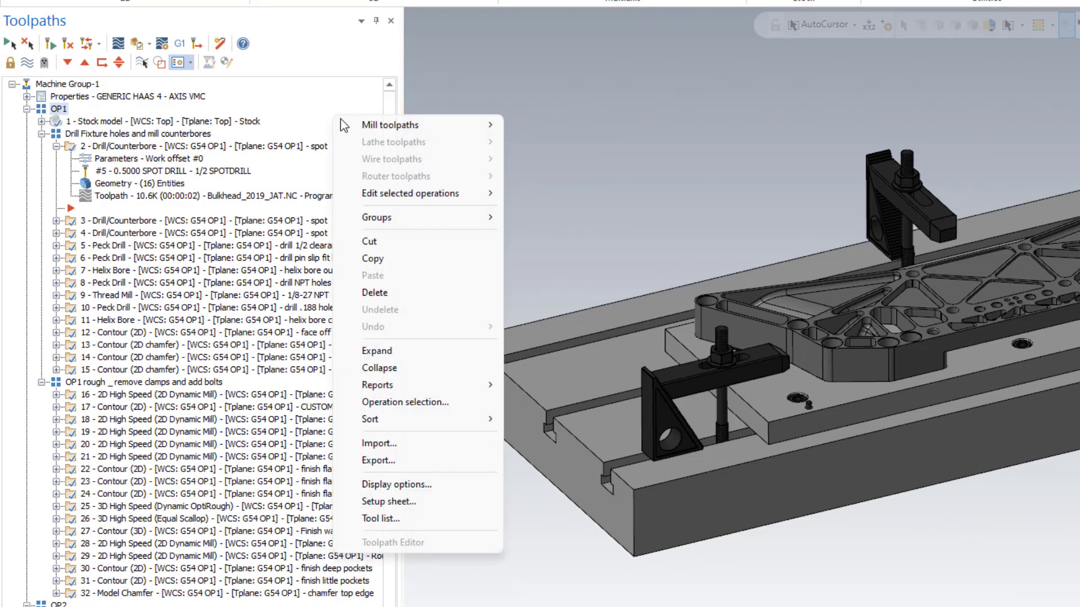
mouse_move(422, 194)
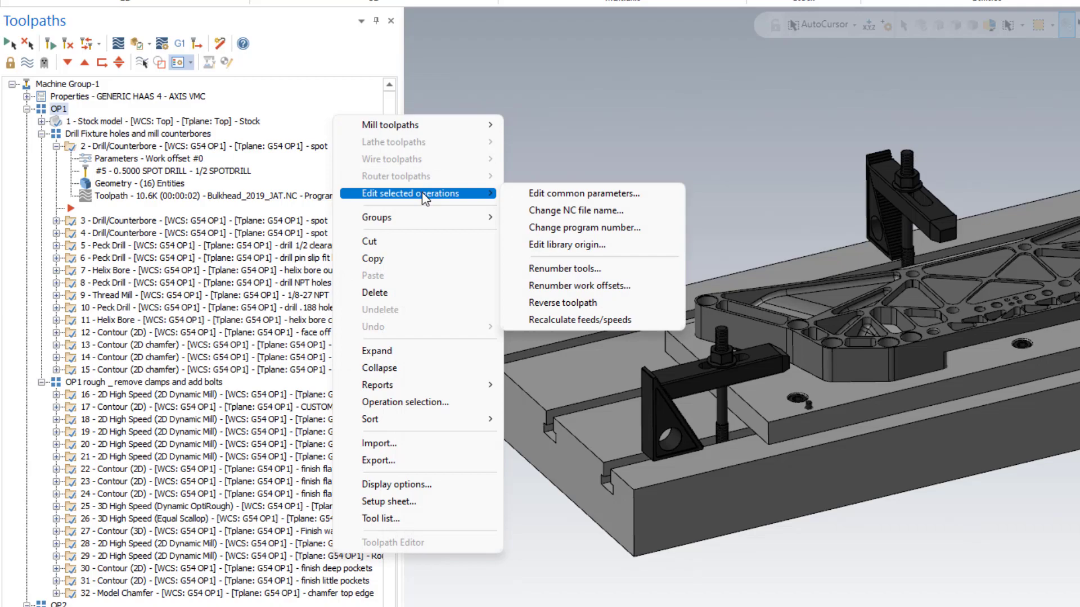
left_click(572, 195)
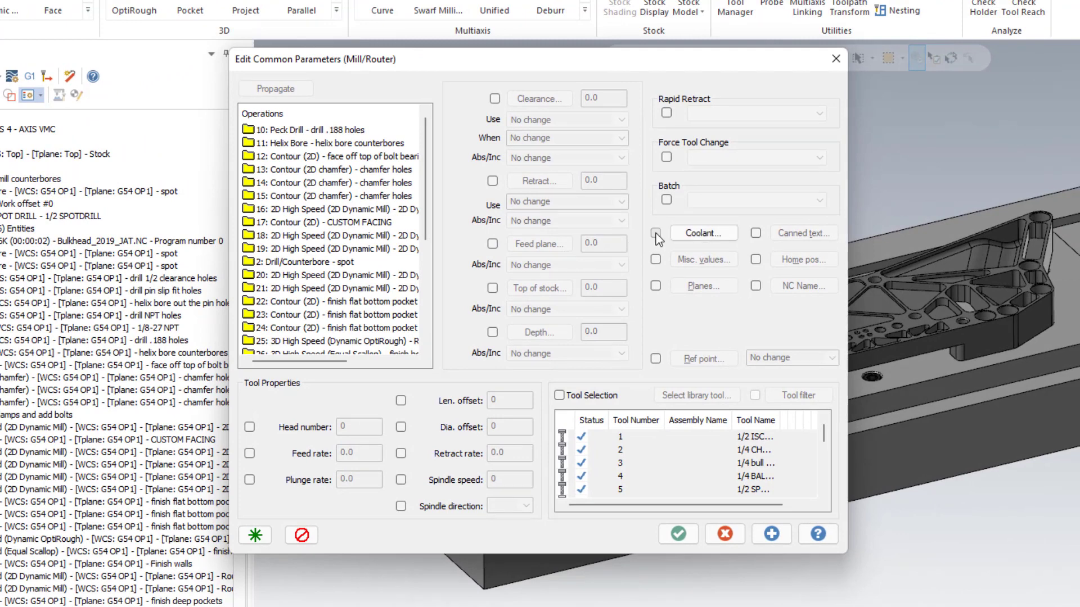
left_click(697, 236)
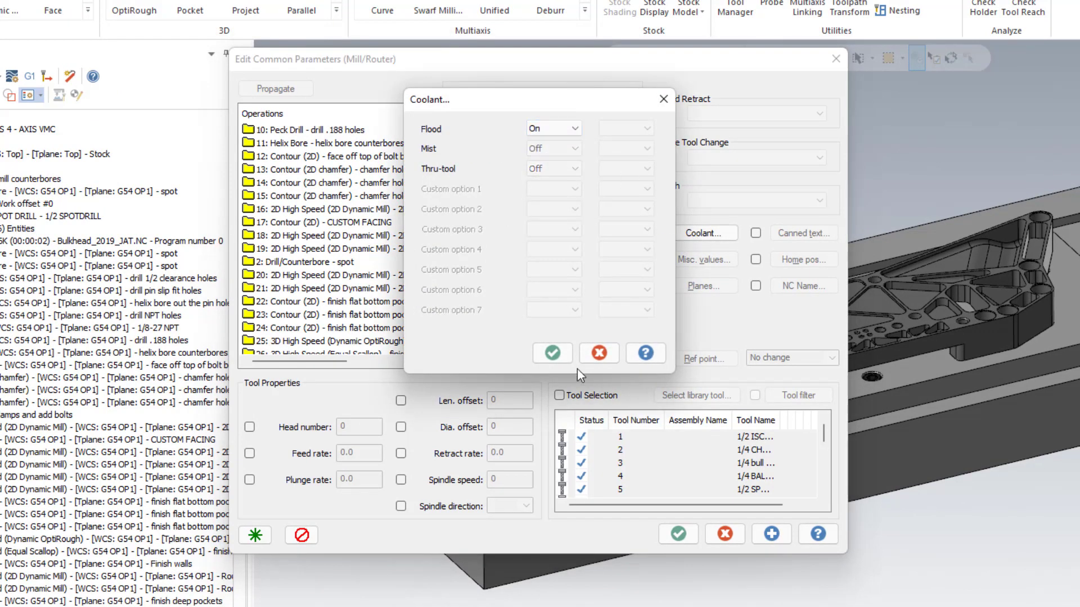
left_click(551, 355)
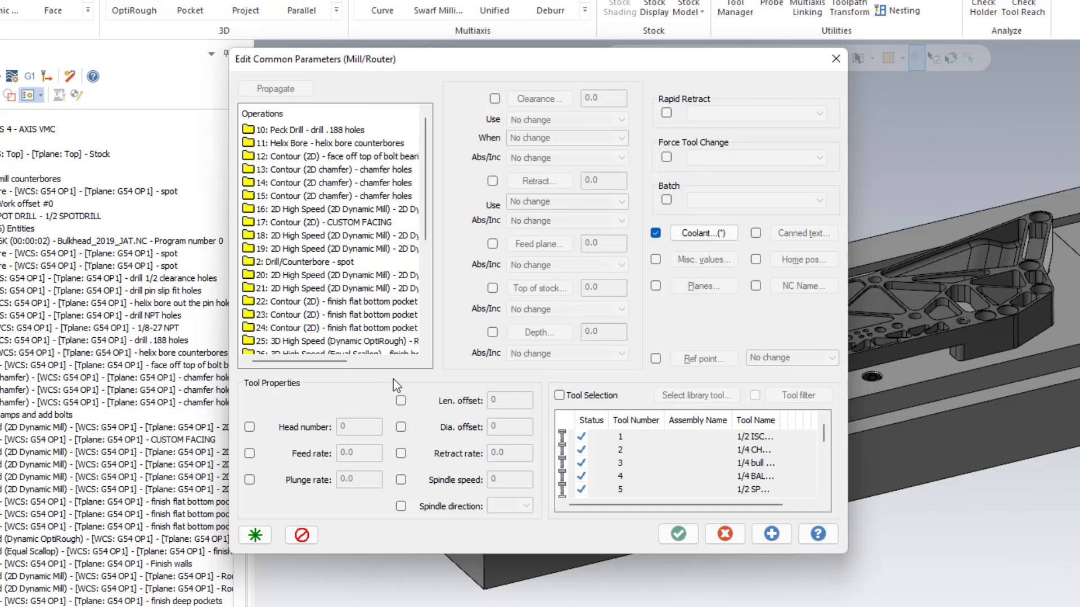
left_click(495, 99)
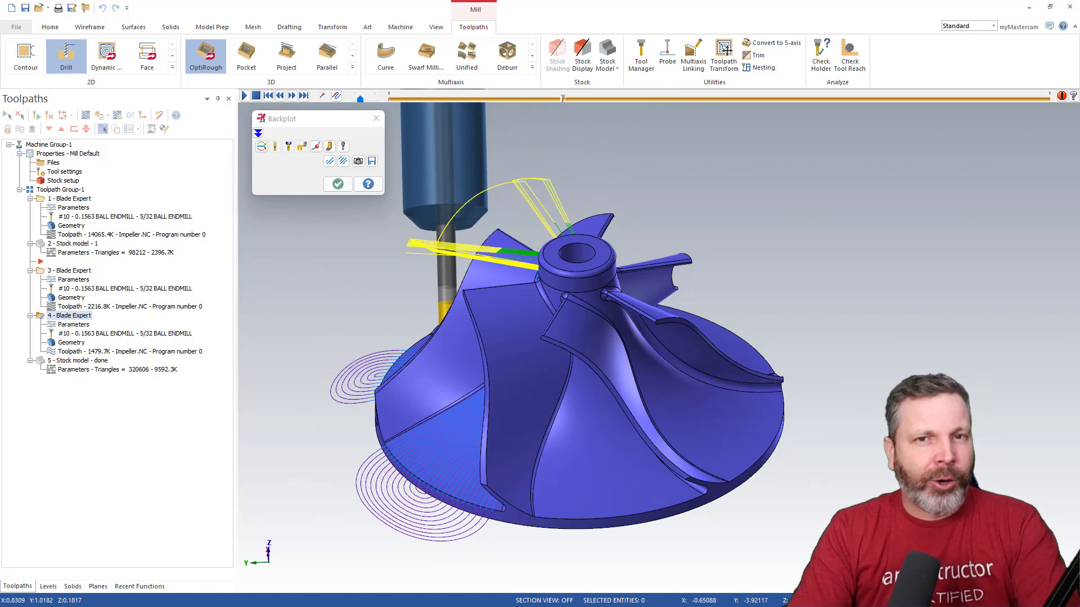
- Switch with Alt+Tab to the browser showing the camInstructor Video Blog Survey
key("alt+Tab")
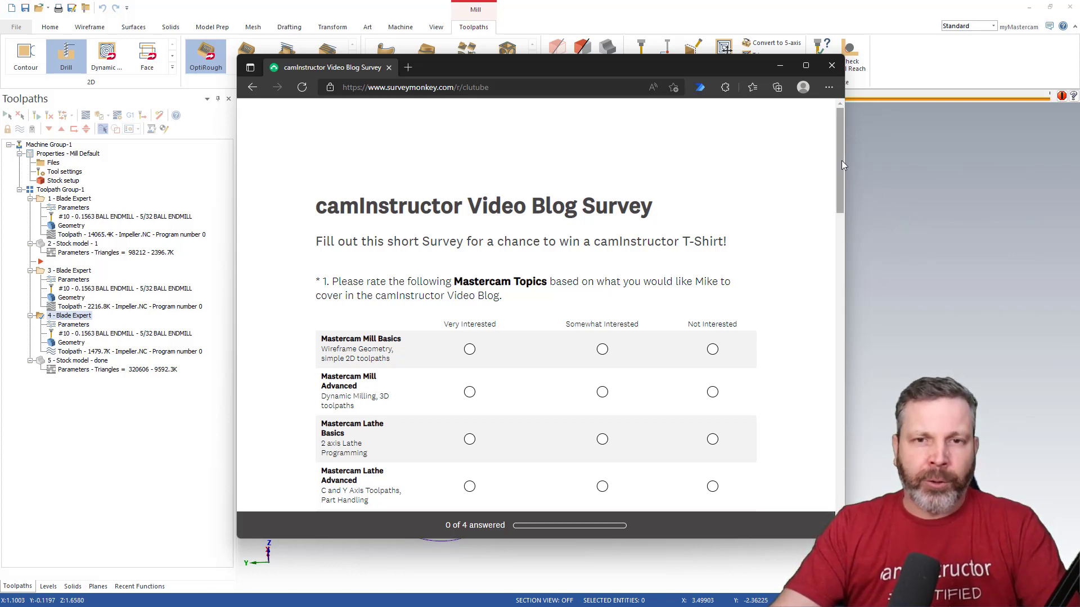
- Scroll the camInstructor Video Blog Survey down to its final name-and-email question for a shirt
left_click_drag(841, 160, 802, 450)
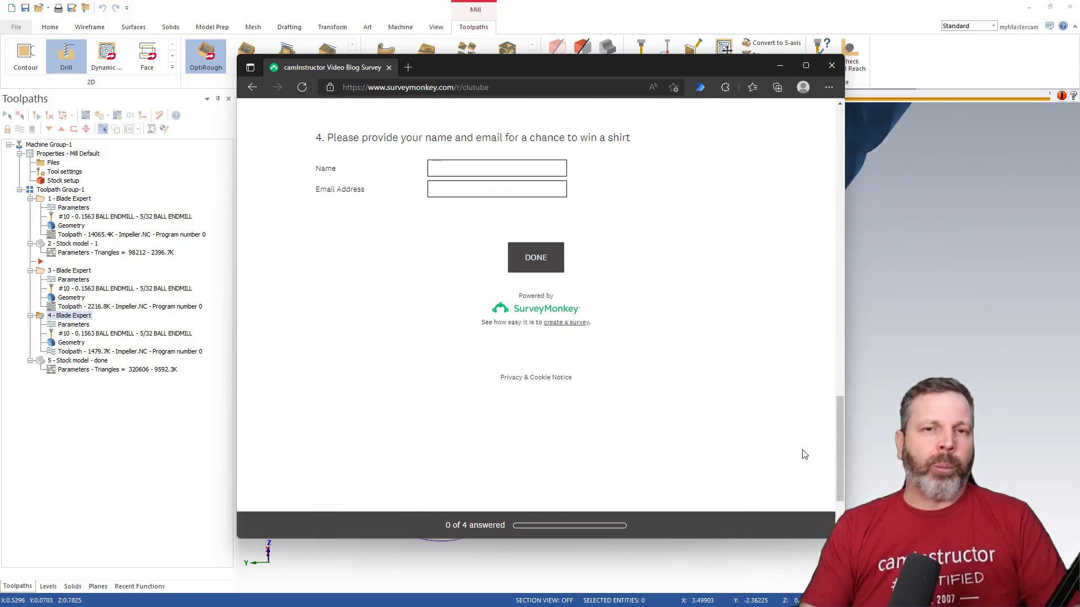